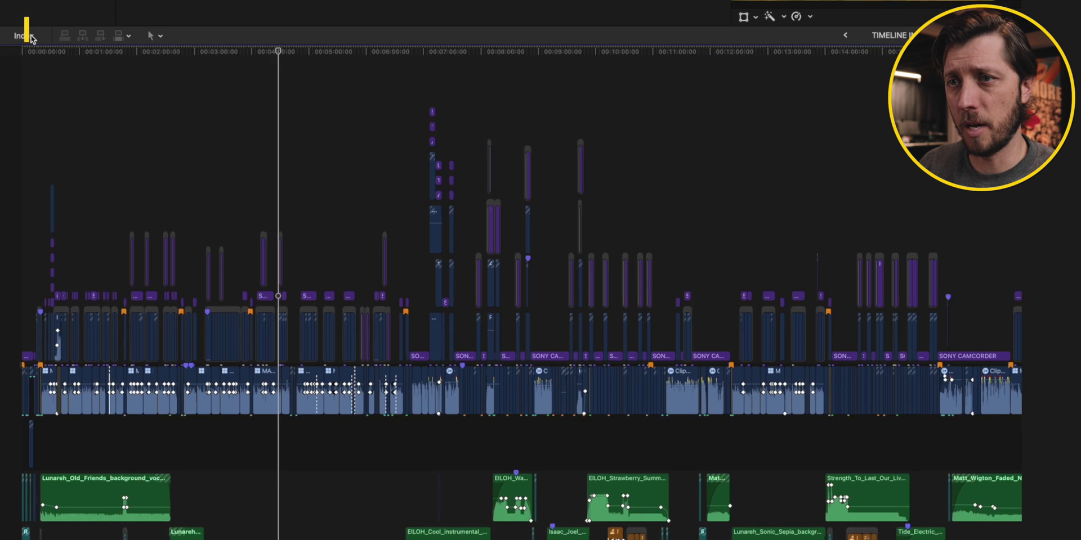
Show and hide the timeline index repeatedly to view its roles list beside the timeline.
click(29, 36)
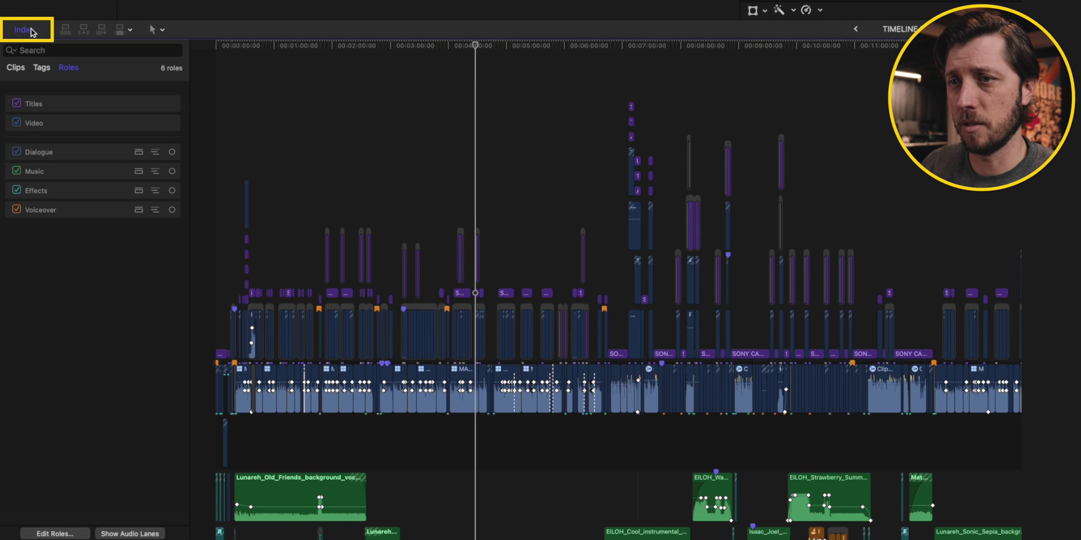
click(28, 31)
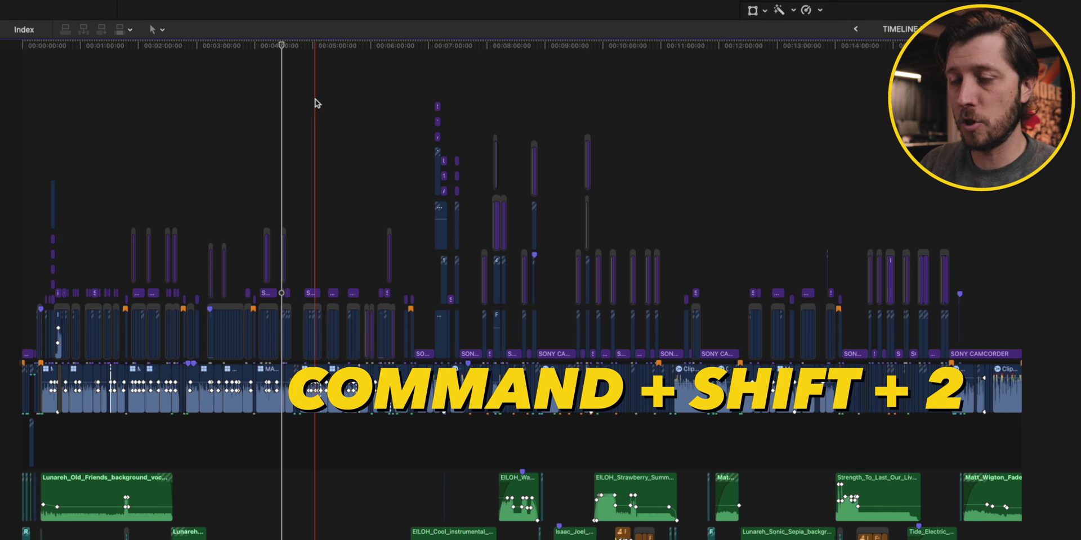
key(super+shift+2)
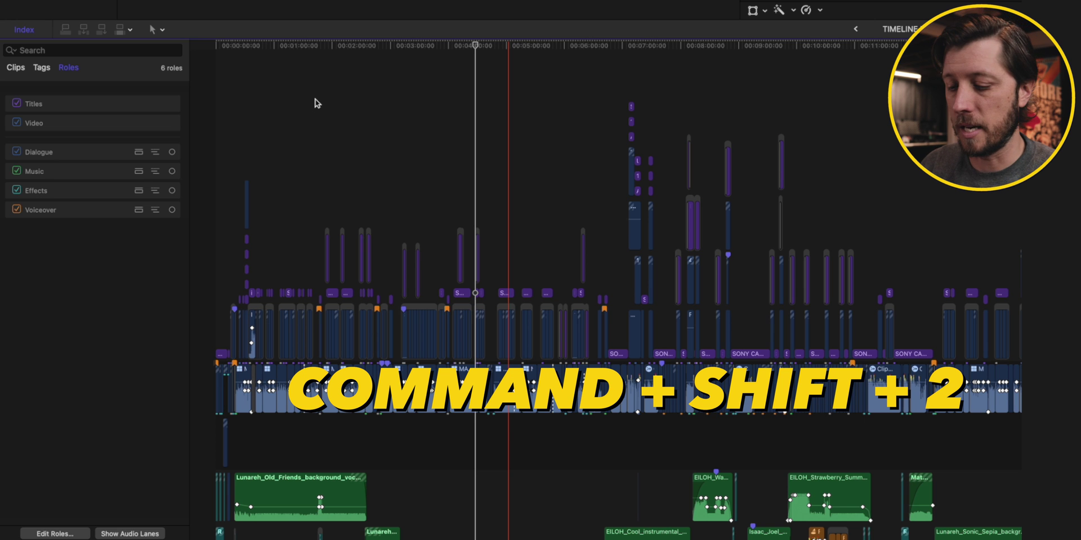
key(super+shift+2)
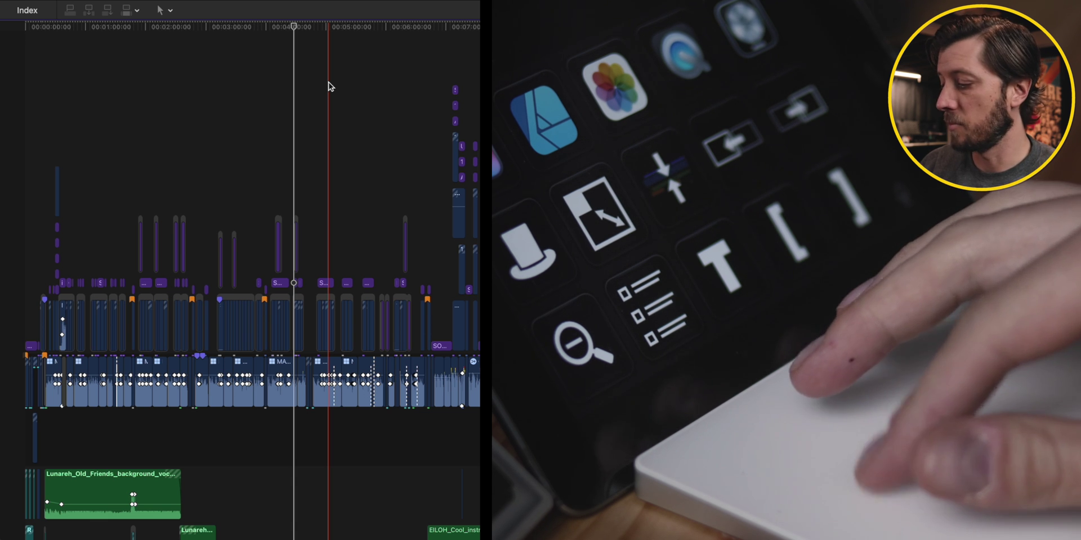
key(super+shift+2)
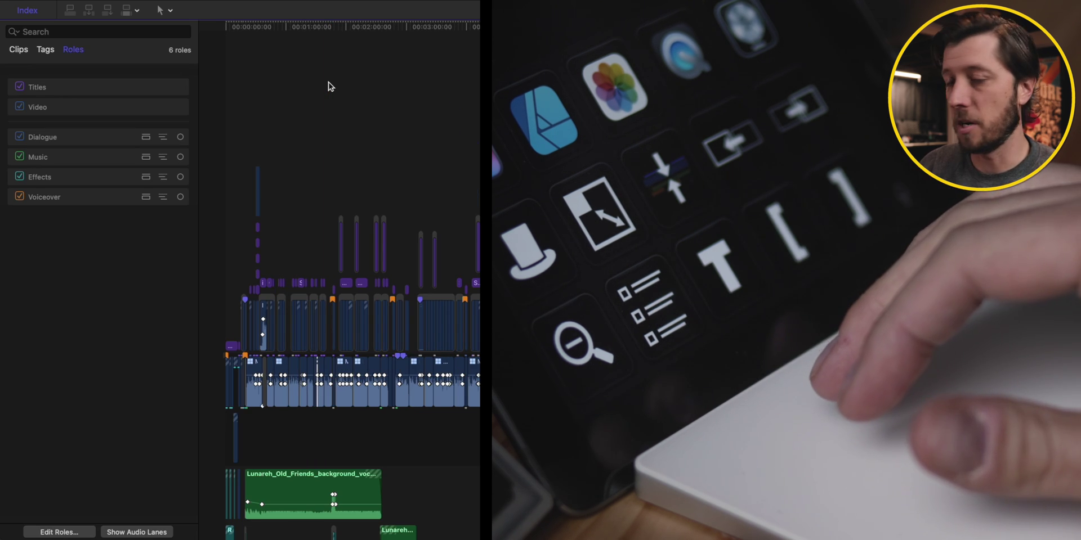
key(super+shift+2)
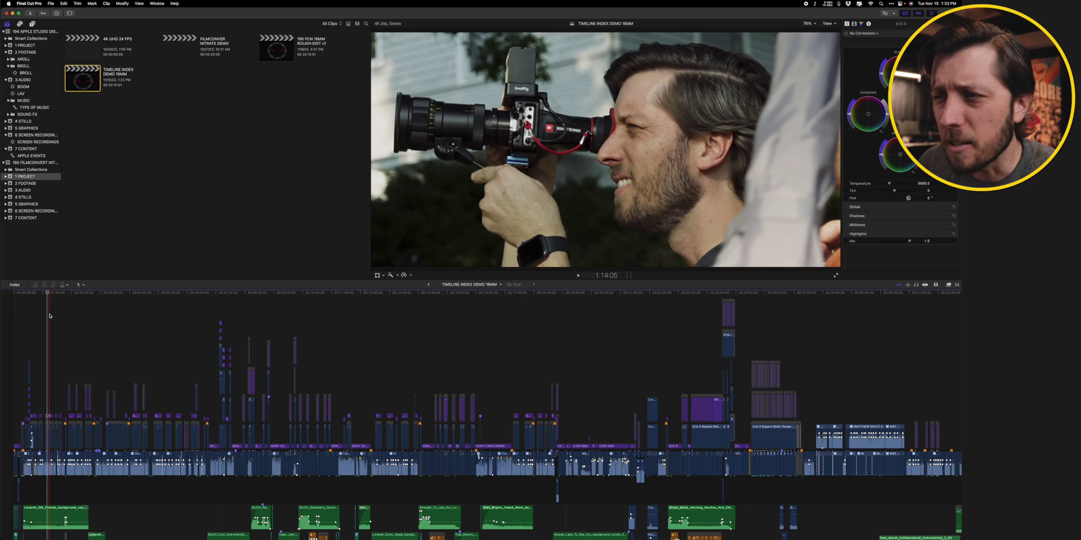
Place the playhead at about 3:42 and inspect the timeline around it at closer and wider zoom.
click(120, 367)
key(super+equal)
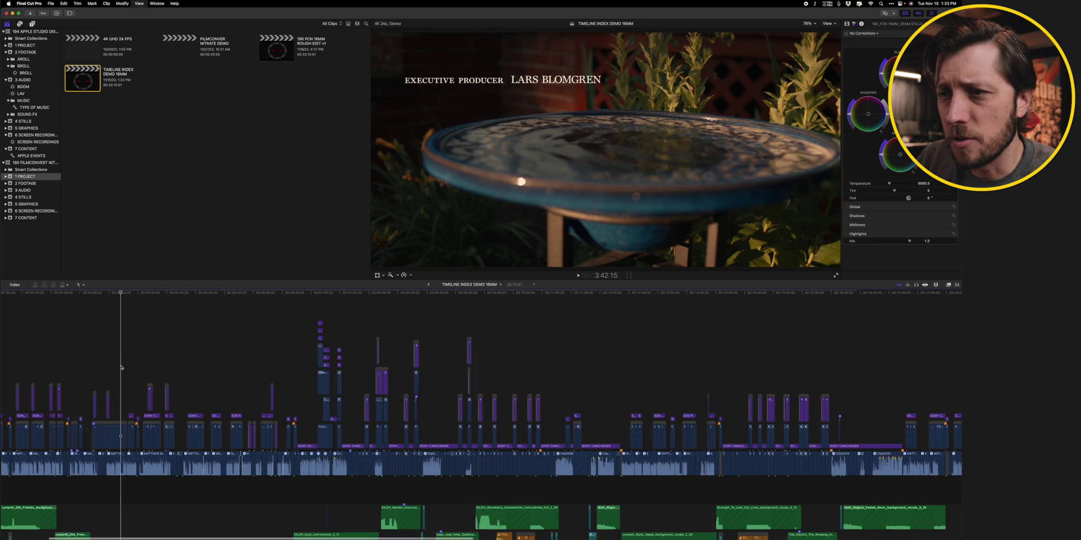
key(super+minus)
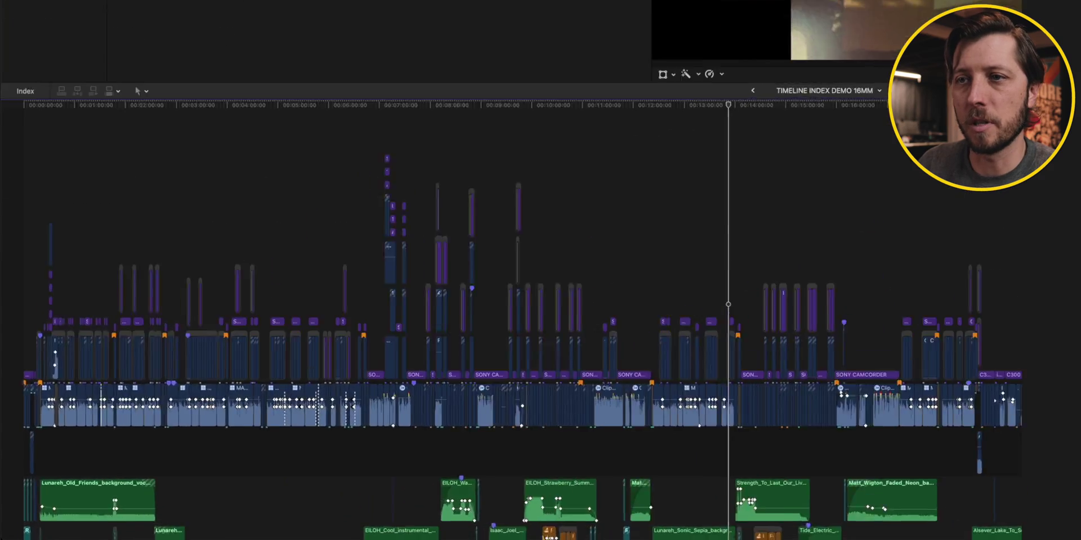
Open the timeline index's clip list and search it for "eosr".
key(super+shift+2)
drag(74, 94, 168, 99)
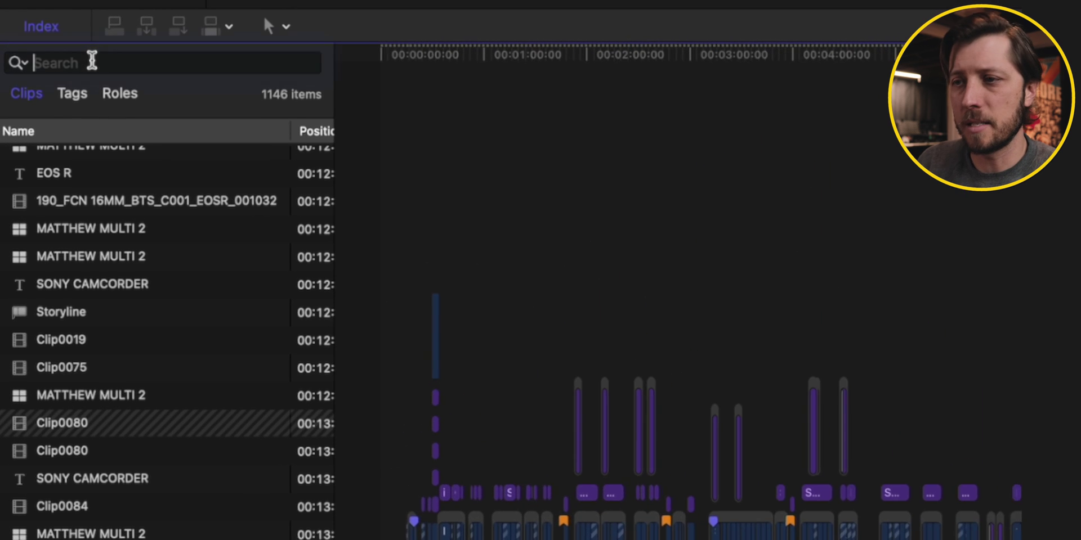
click(54, 54)
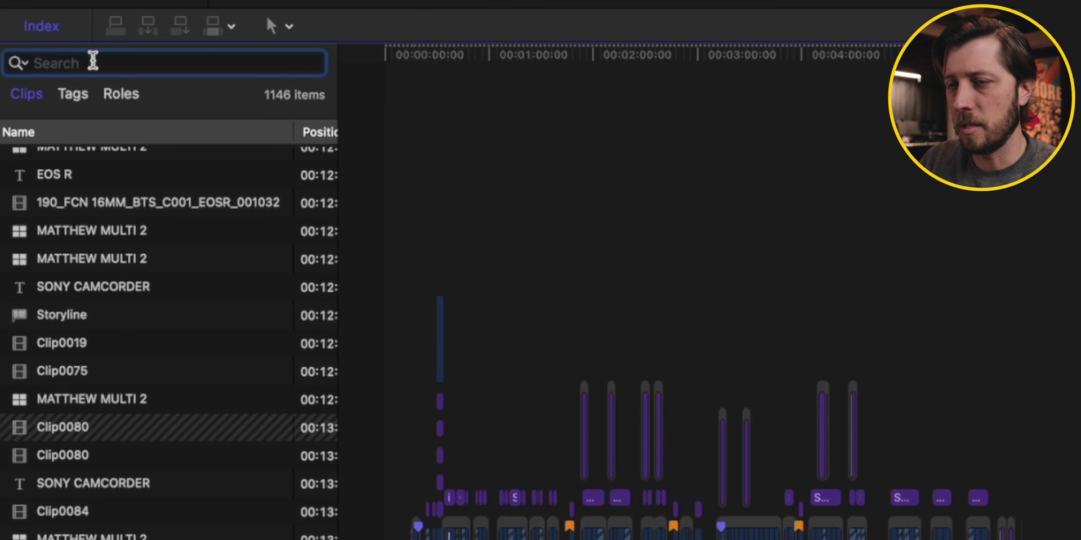
text(edsr)
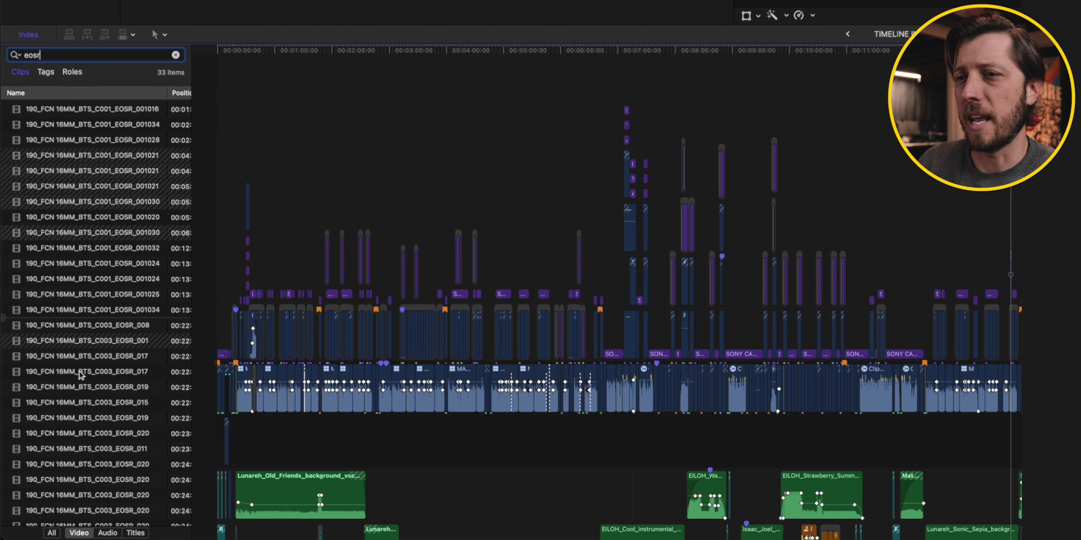
Jump to clip 190_FCN 16MM_BTS_C001_EOSR_001034 from the filtered clip list and select all the listed EOSR clips.
scroll(80, 375, right, 2)
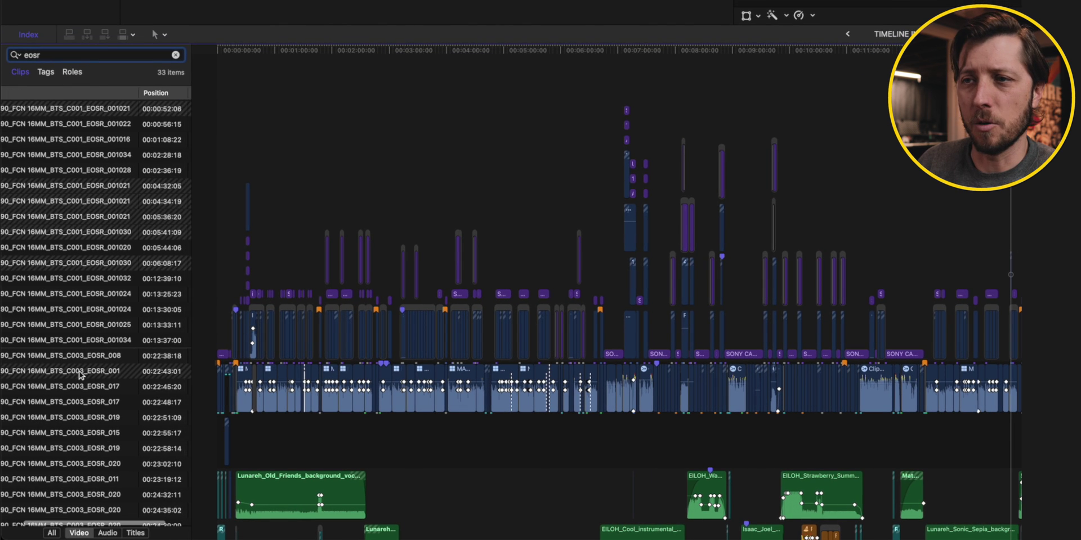
scroll(79, 375, left, 2)
scroll(79, 374, up, 1)
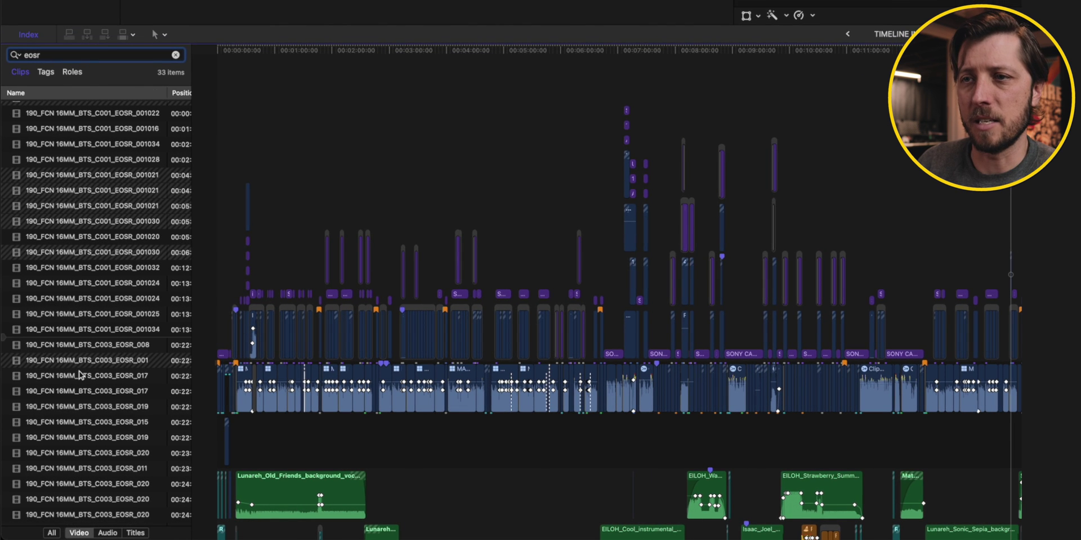
scroll(79, 375, up, 1)
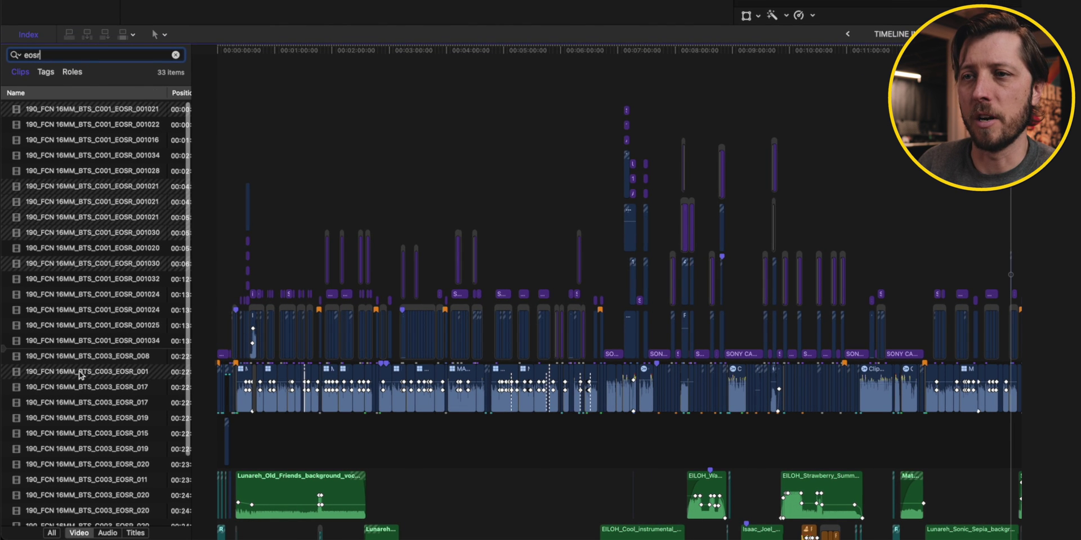
click(56, 155)
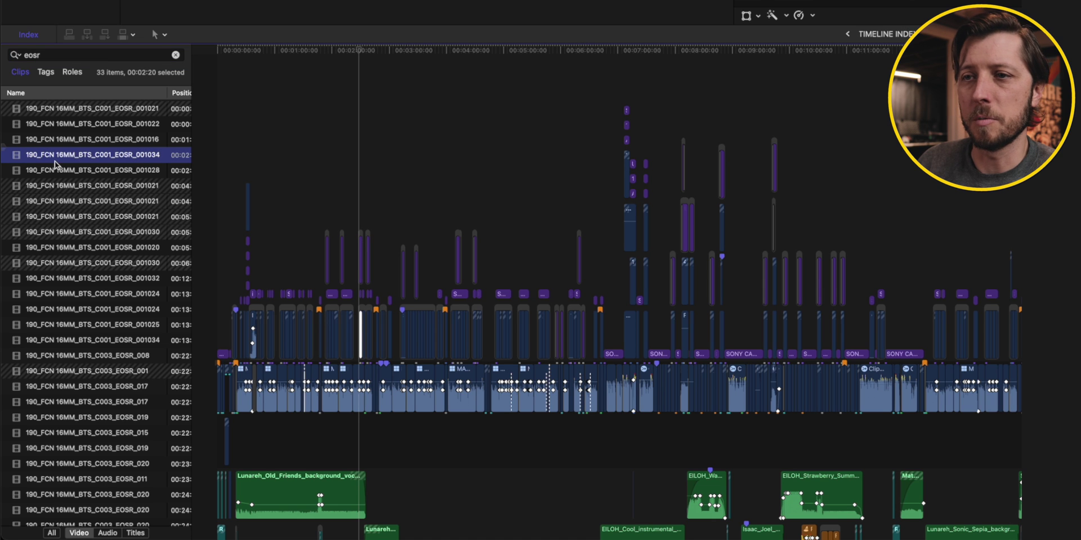
key(super+a)
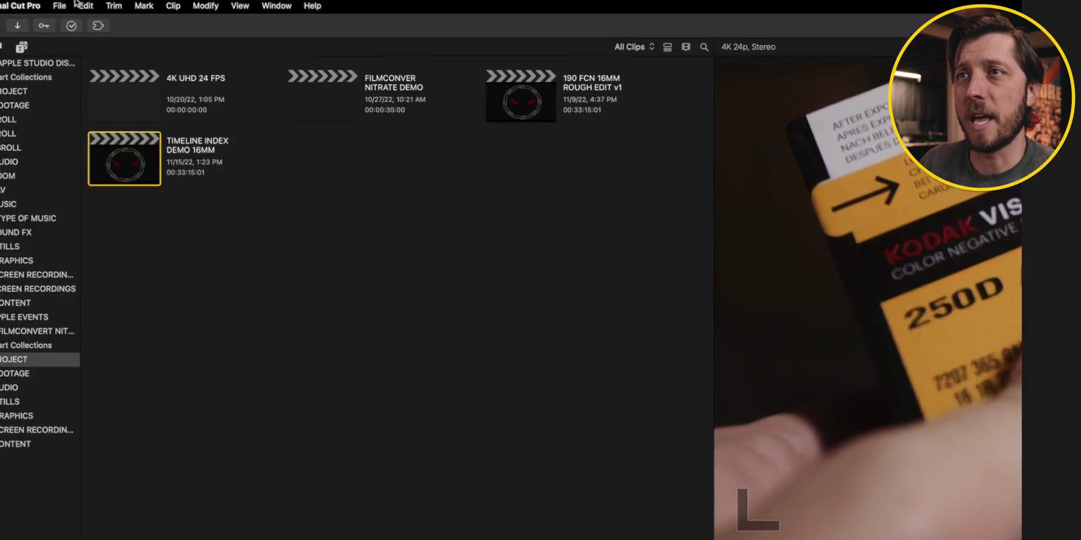
Remove the ticked video and audio attributes, including Color Wheels and Channel EQ, from the selected EOSR clips.
click(64, 3)
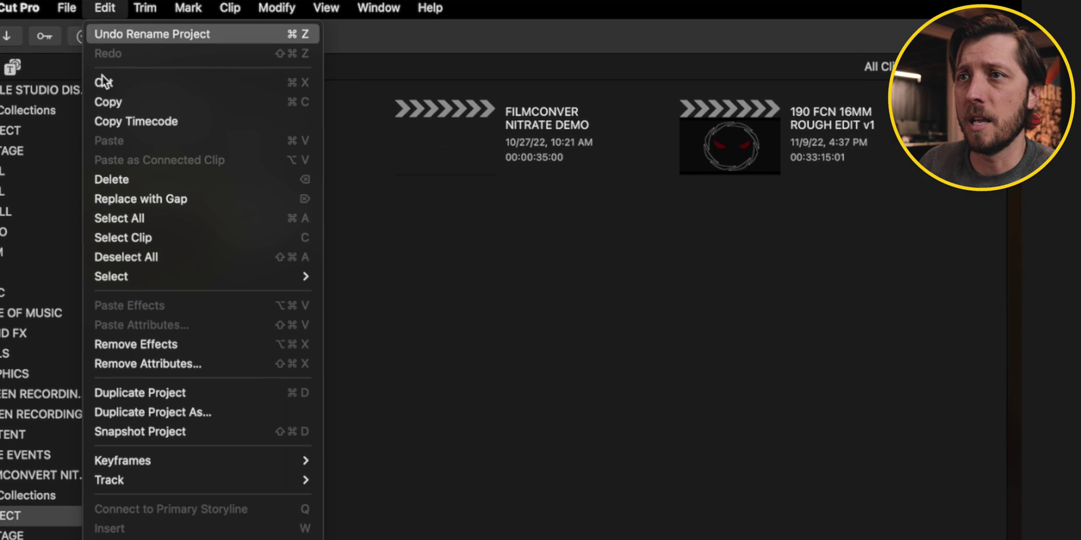
click(170, 361)
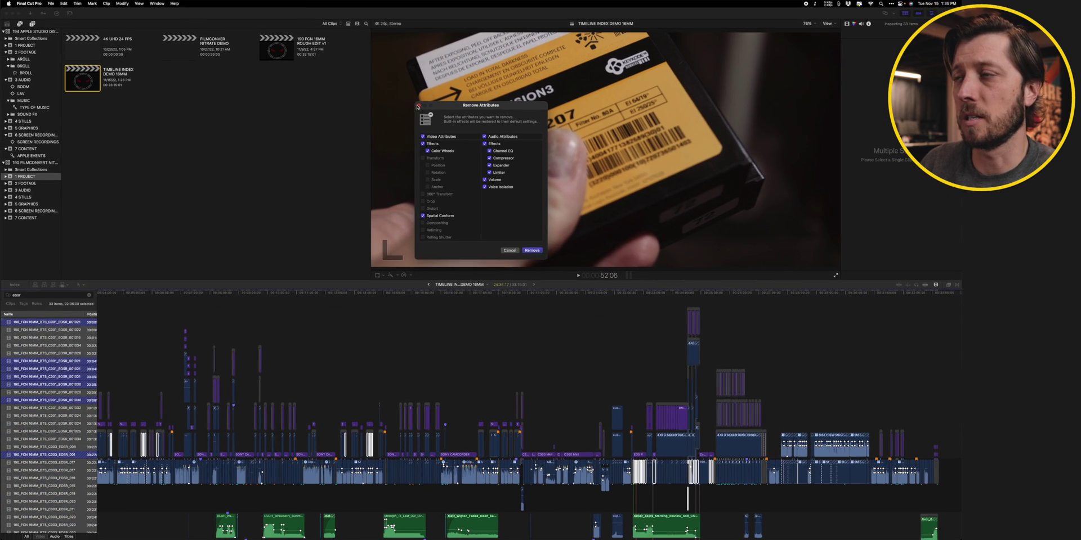
key(Return)
key(super+shift+x)
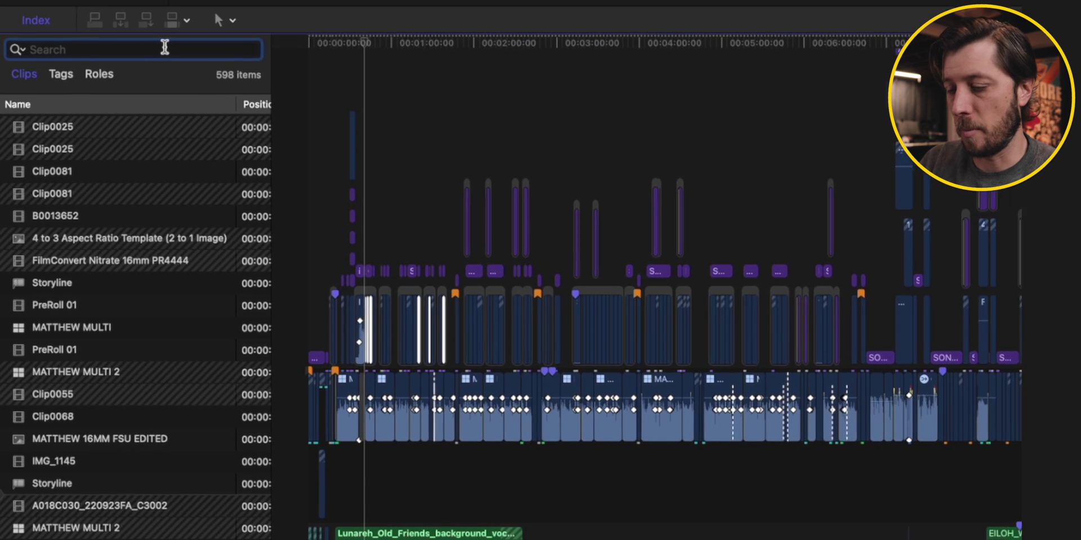
Search the timeline index for "multicam" and select all the listed multicam clips.
text(multicam)
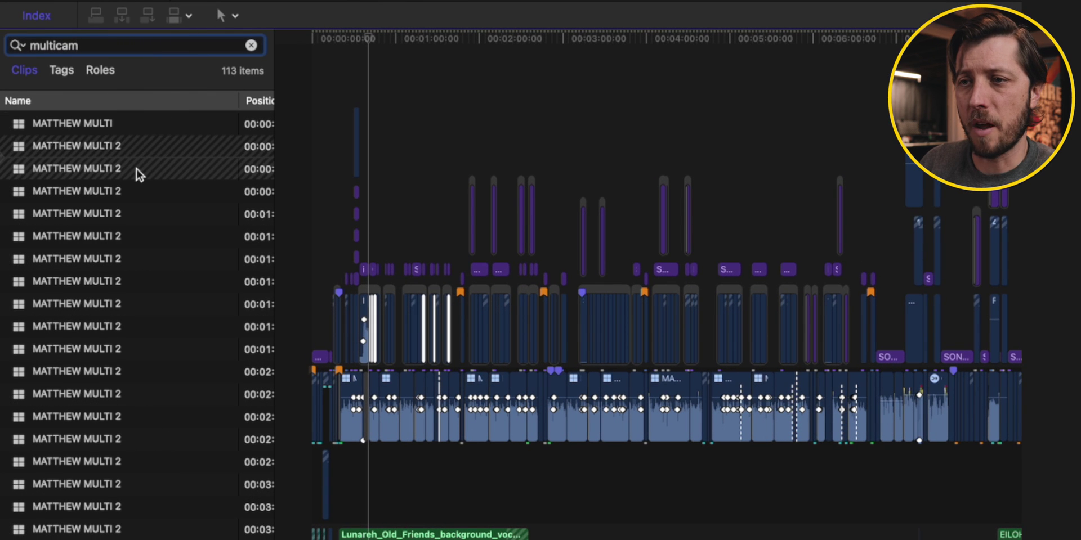
scroll(137, 170, down, 15)
click(74, 207)
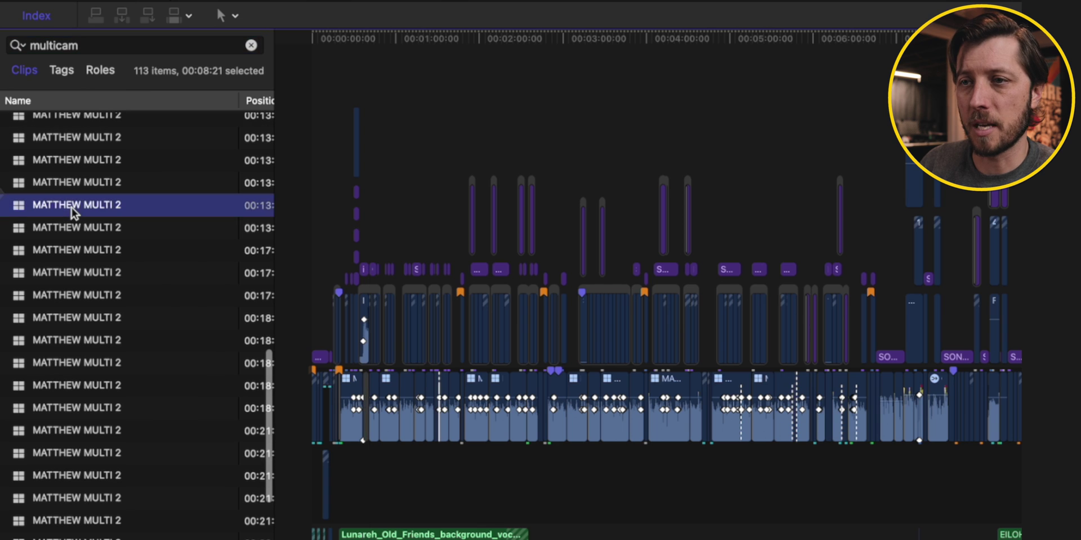
key(super+a)
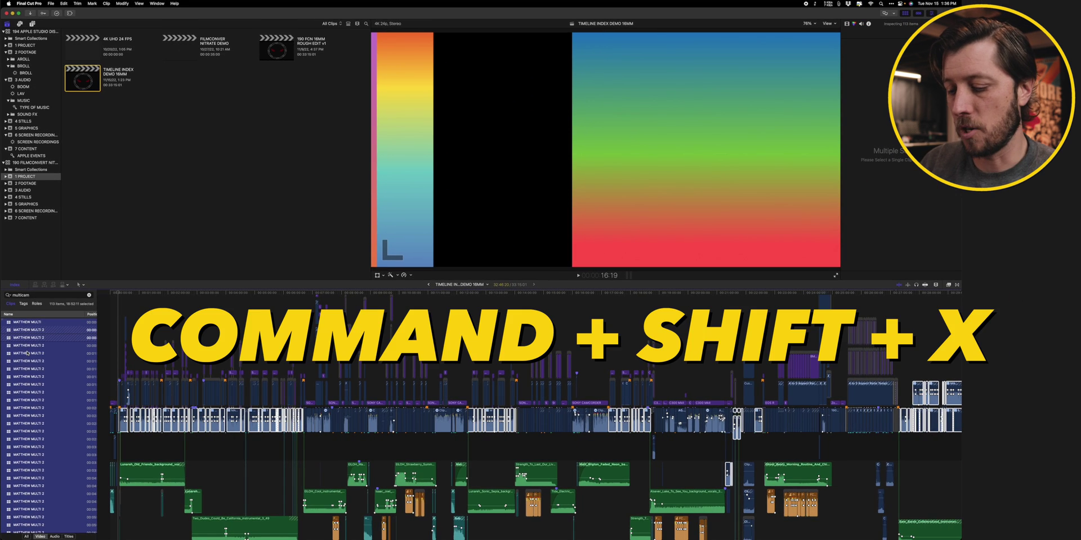
Examine which effects and attributes can be removed from the selected multicam clips, and cancel without removing any.
key(super+shift+x)
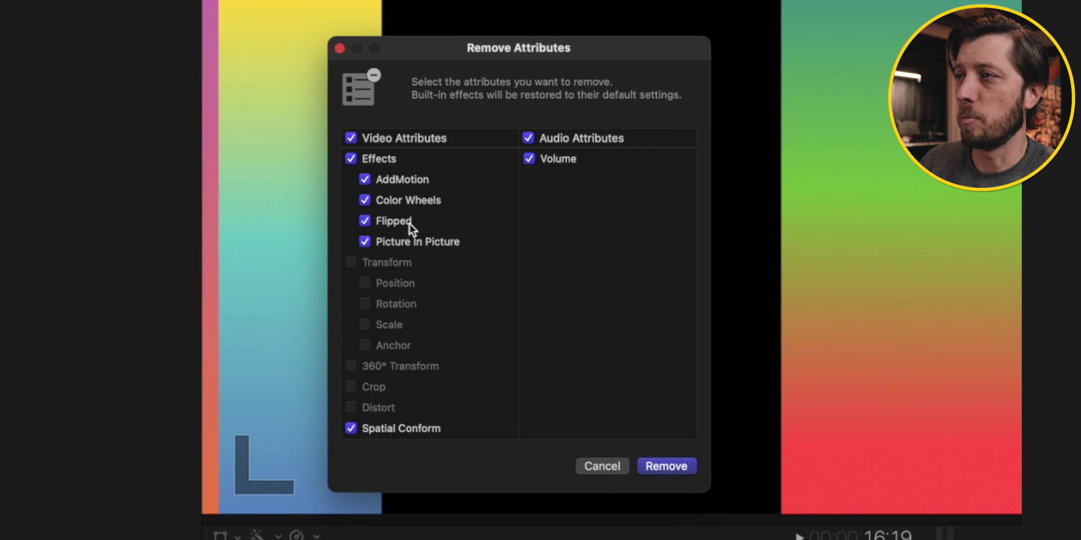
scroll(463, 222, down, 5)
scroll(441, 292, up, 7)
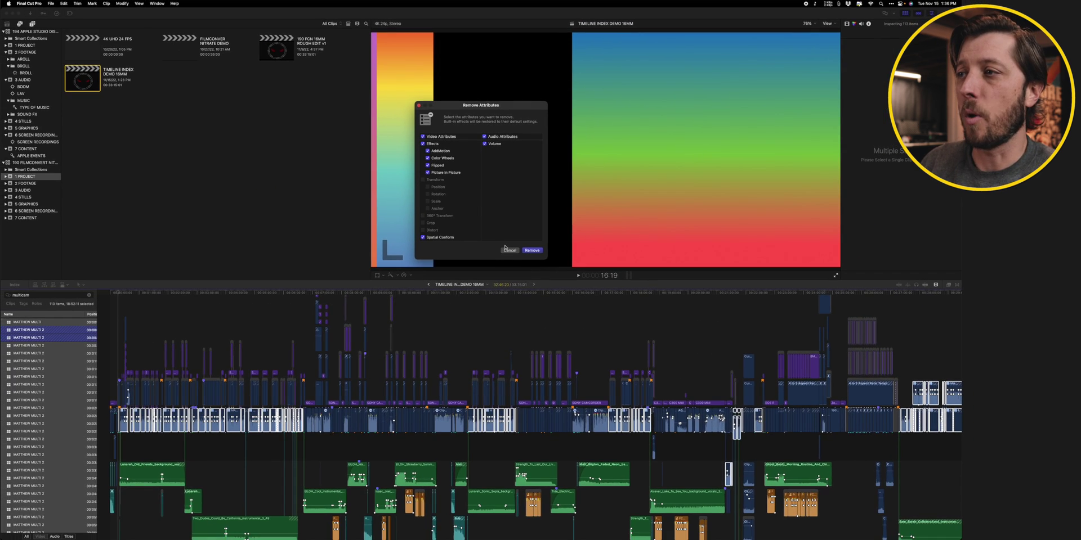
click(509, 250)
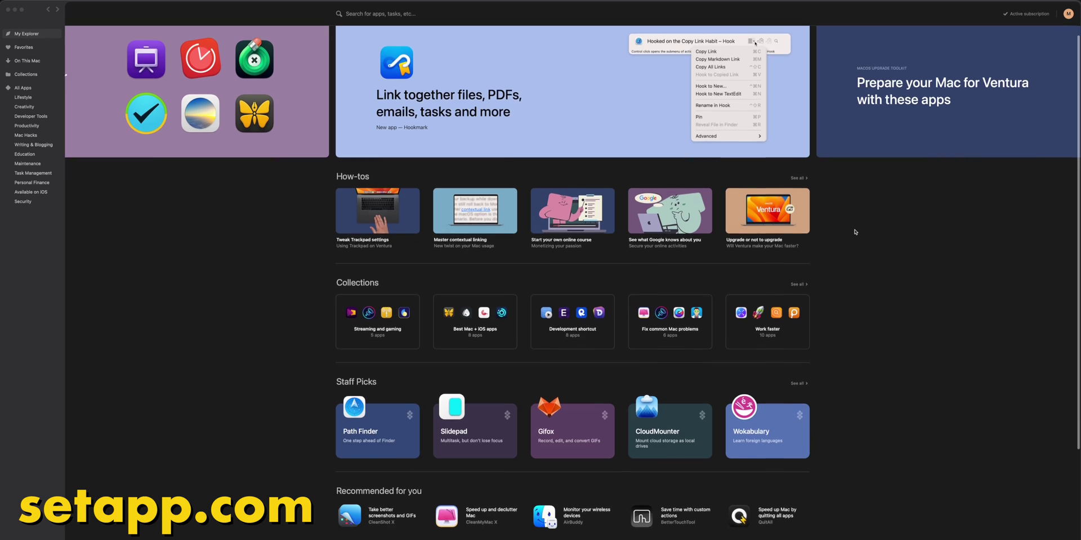
Switch to Setapp and browse its Explorer page and the Mac Hacks and Writing & Blogging app categories.
scroll(854, 231, down, 5)
scroll(854, 232, down, 4)
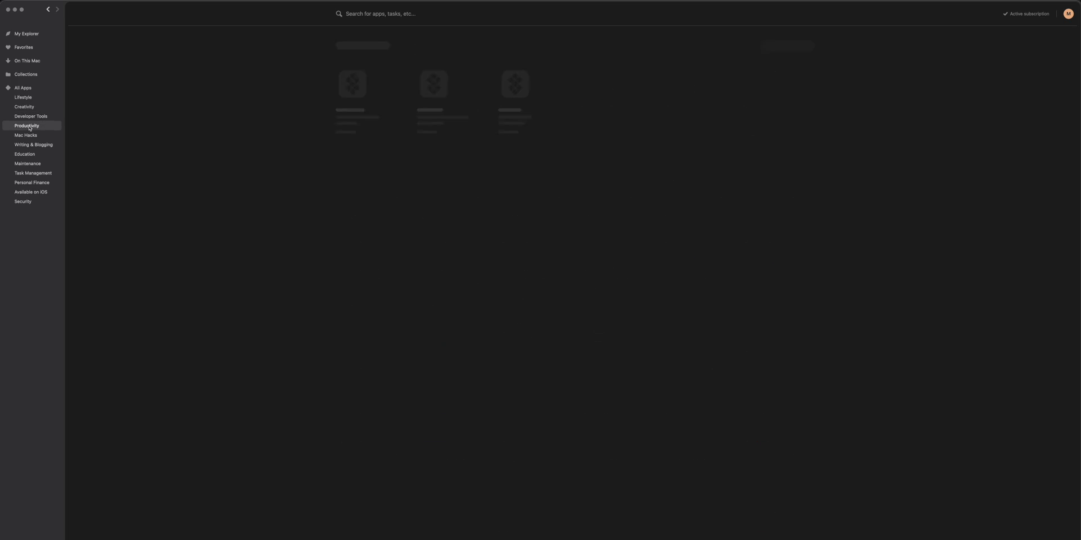
click(26, 135)
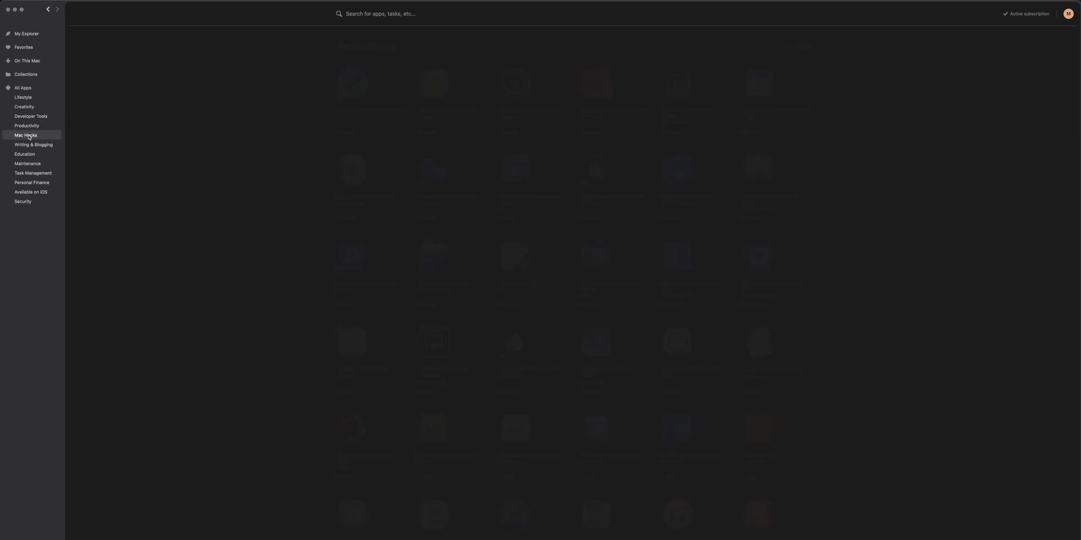
click(31, 144)
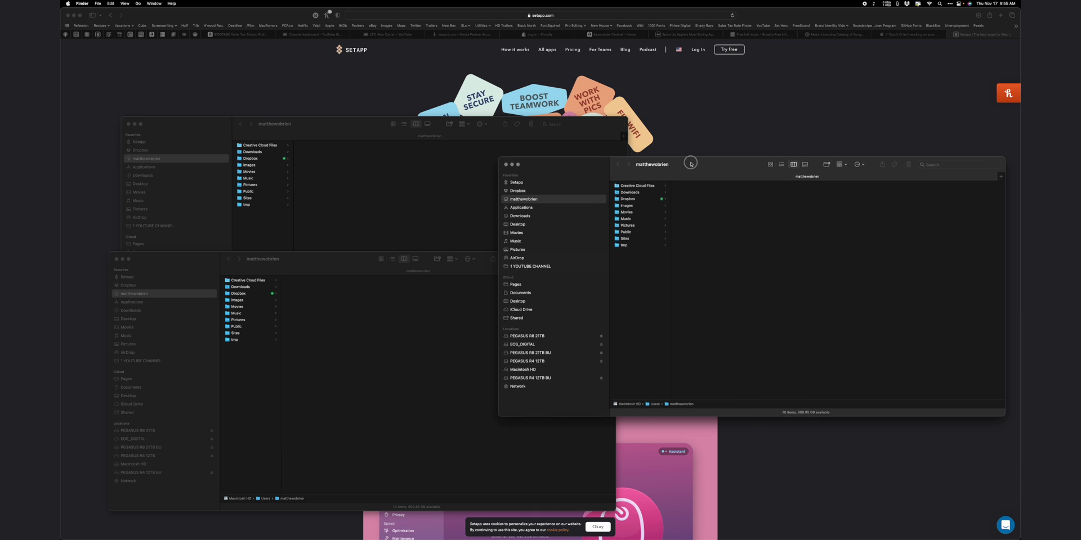
Switch to Finder and snap its three windows one by one into full-width horizontal thirds of the screen.
drag(692, 168, 660, 23)
click(447, 205)
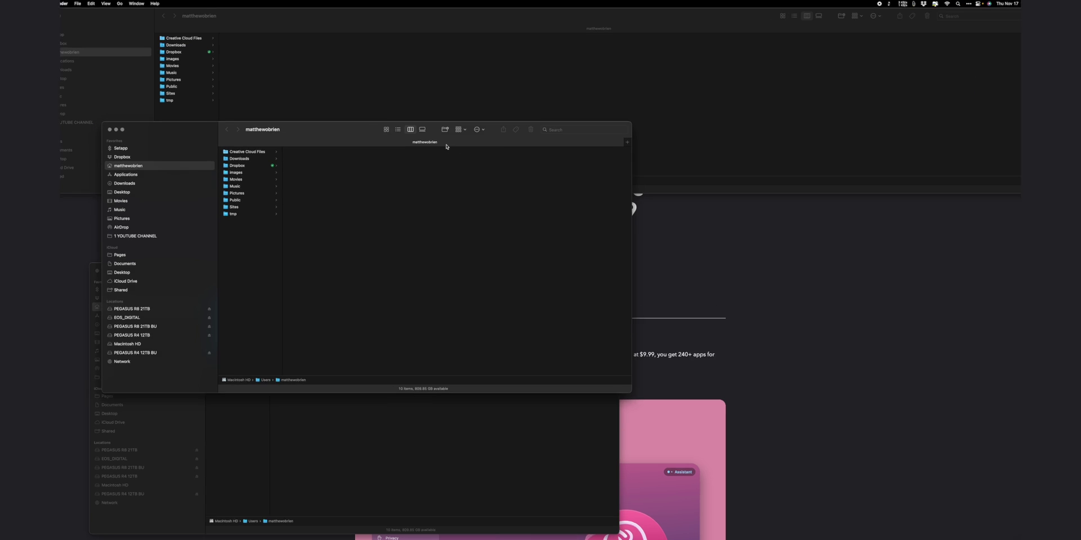
drag(377, 141, 376, 141)
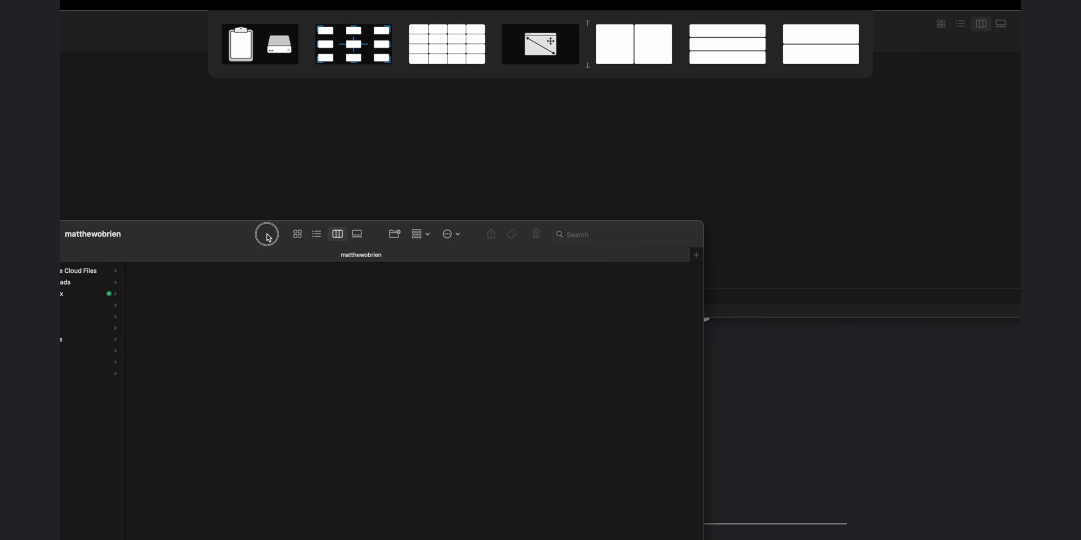
drag(268, 238, 727, 48)
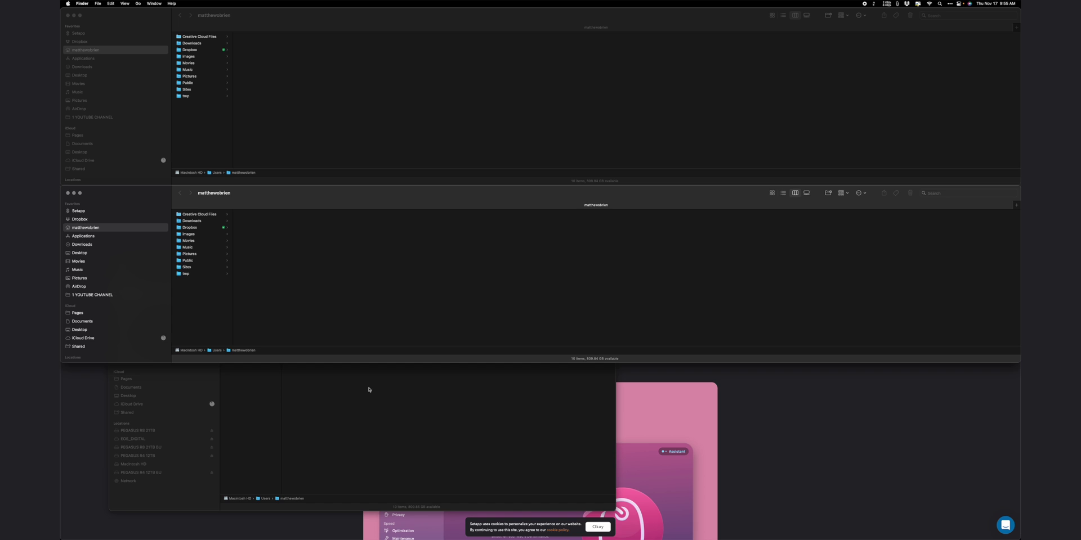
click(369, 390)
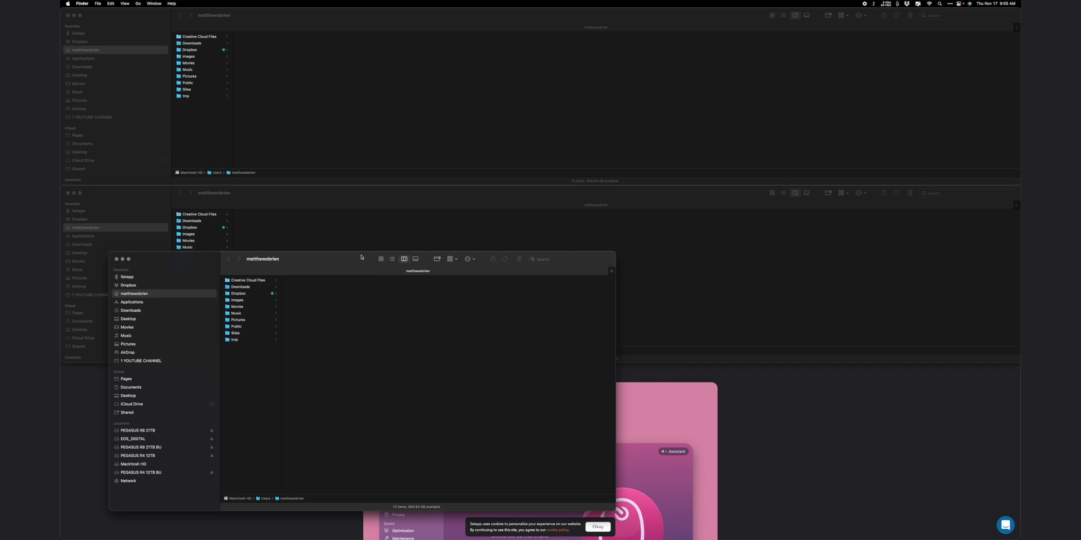
drag(361, 257, 640, 38)
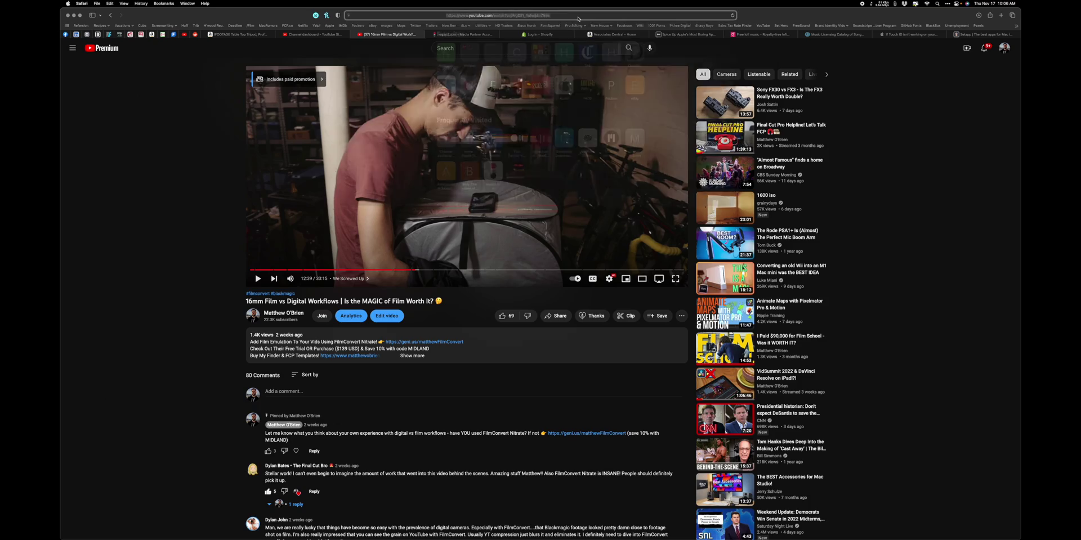
Copy the URL of the YouTube video "16mm Film vs Digital Workflows" and paste it into PullTube.
click(591, 17)
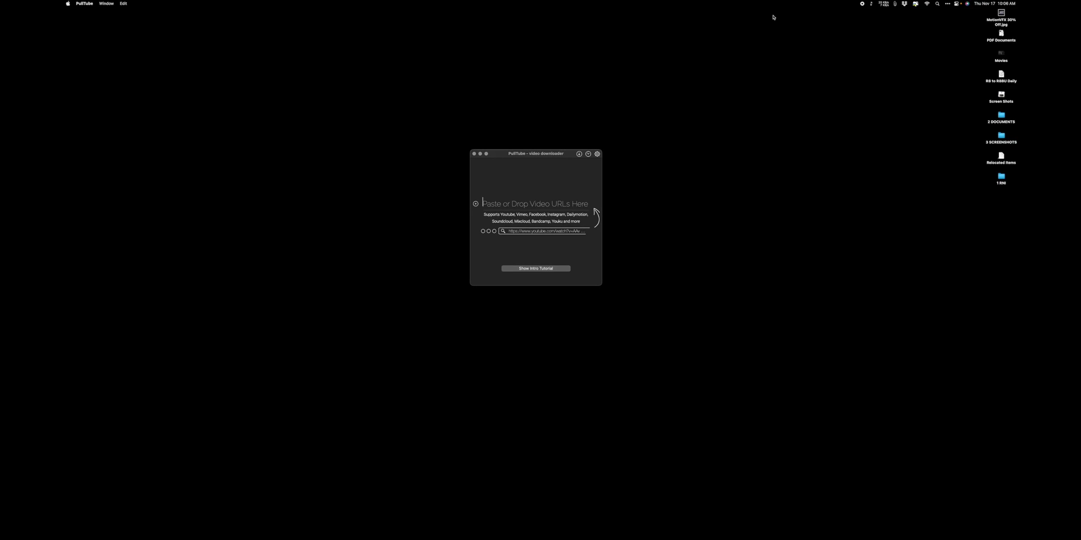
key(super+v)
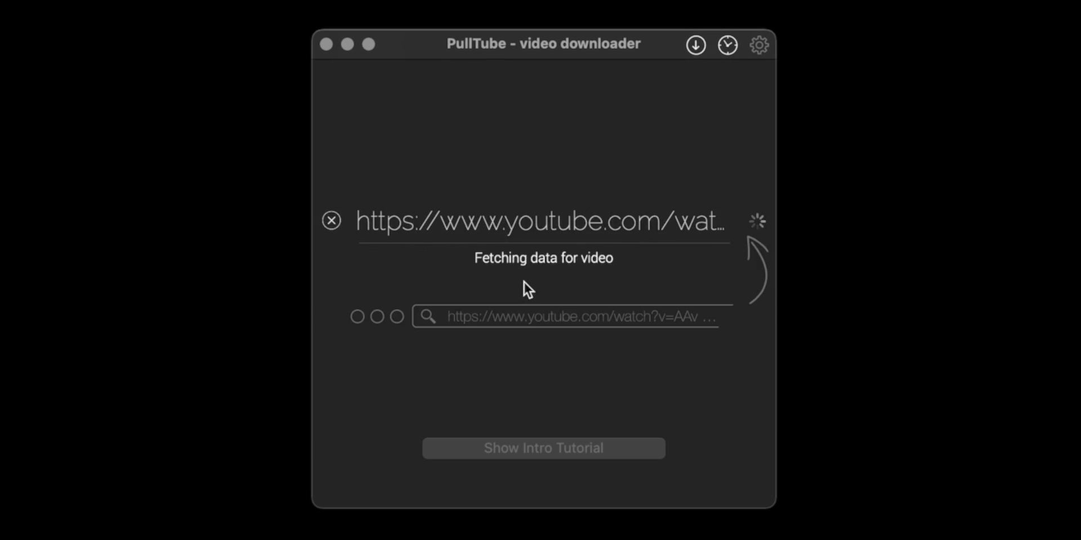
Download the fetched YouTube video.
click(545, 480)
click(554, 398)
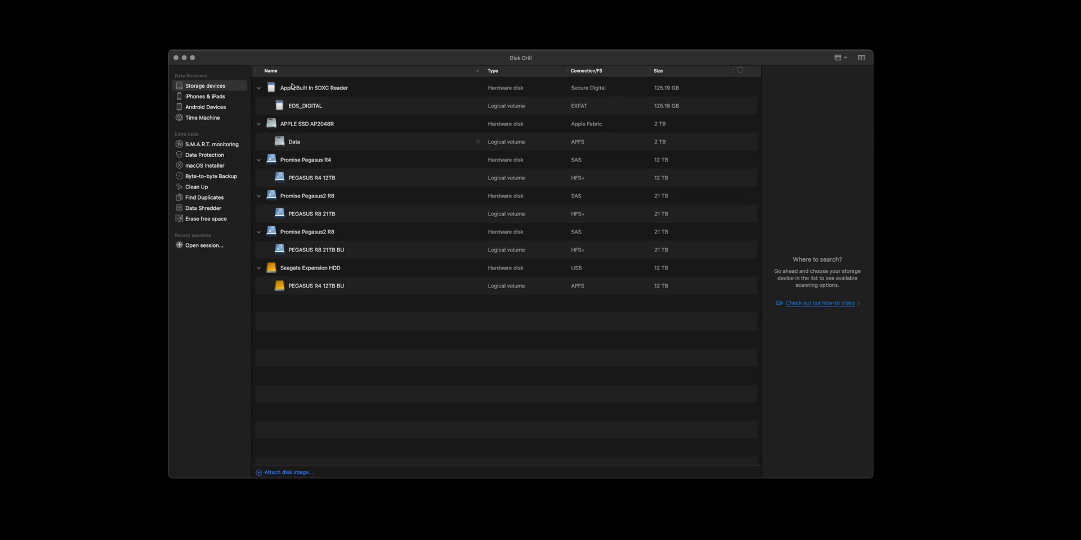
Switch to Disk Drill, scan the EOS_DIGITAL card for lost data, and examine the found pictures in the 100EOS_R folder.
click(304, 107)
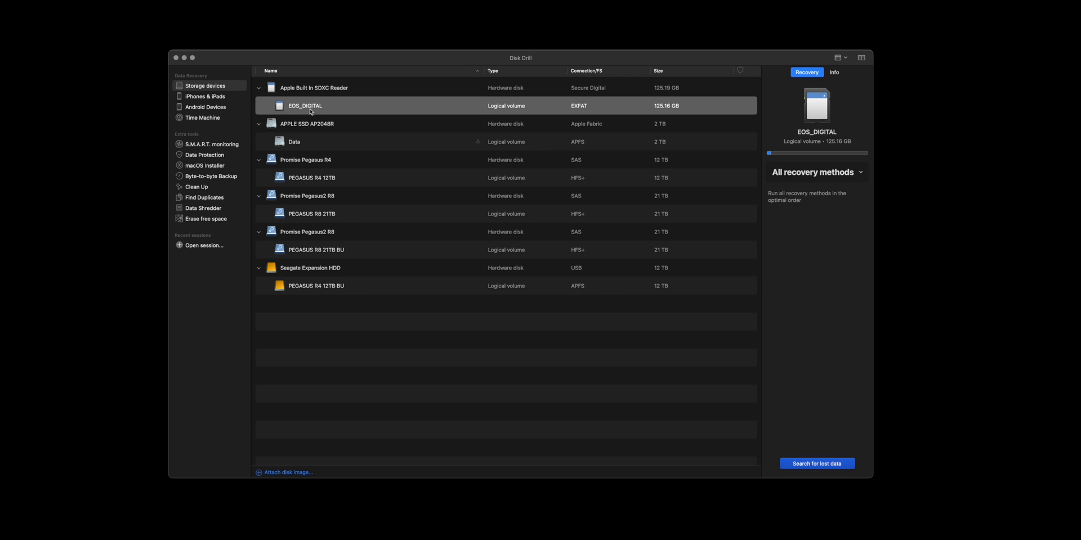
click(832, 465)
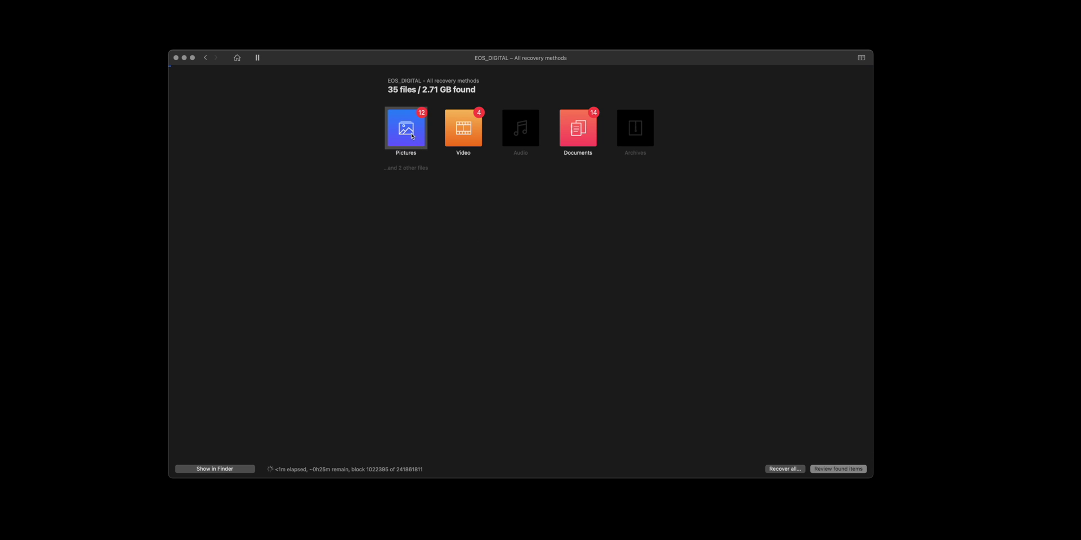
click(412, 136)
click(256, 115)
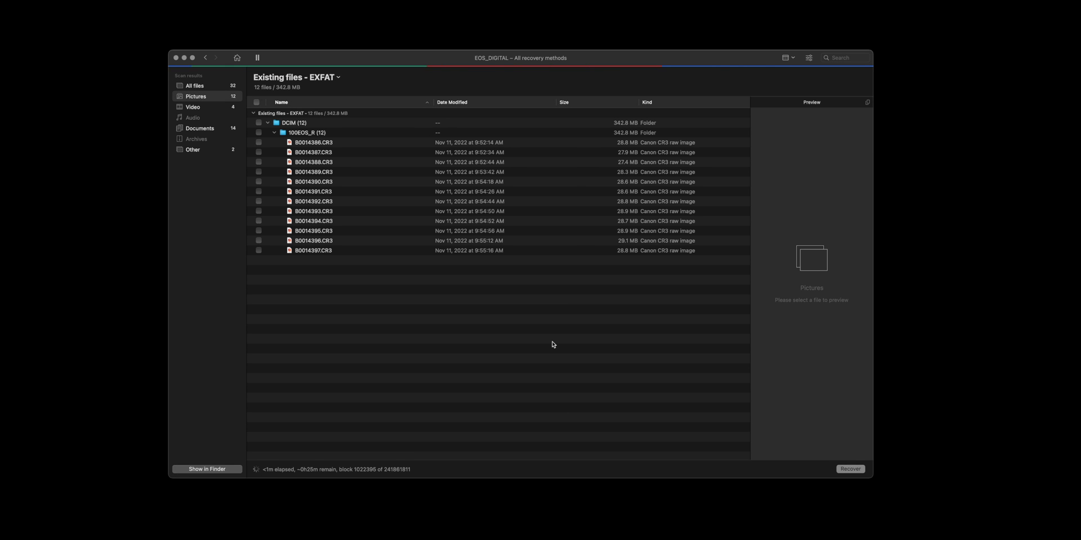
click(422, 143)
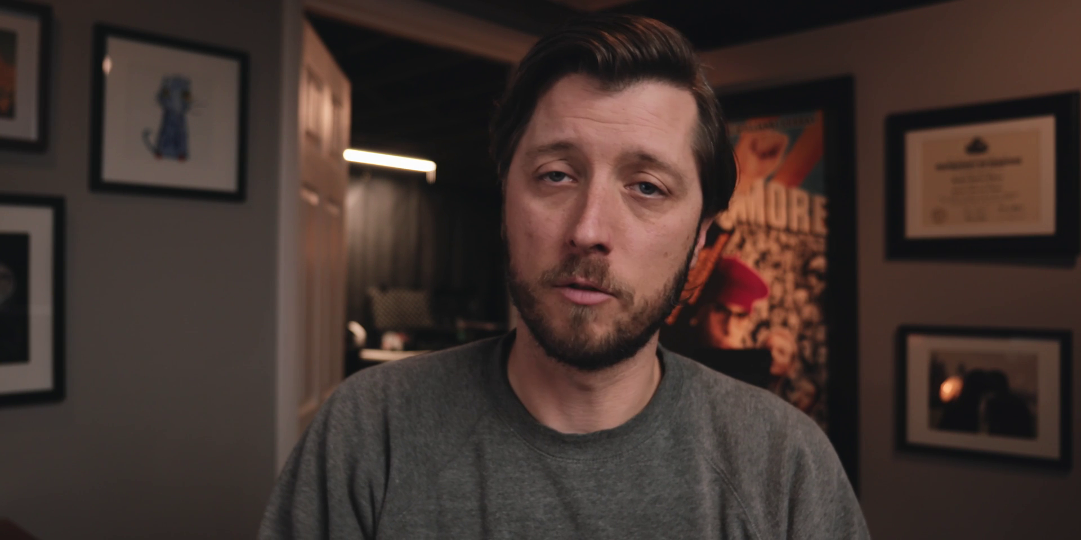
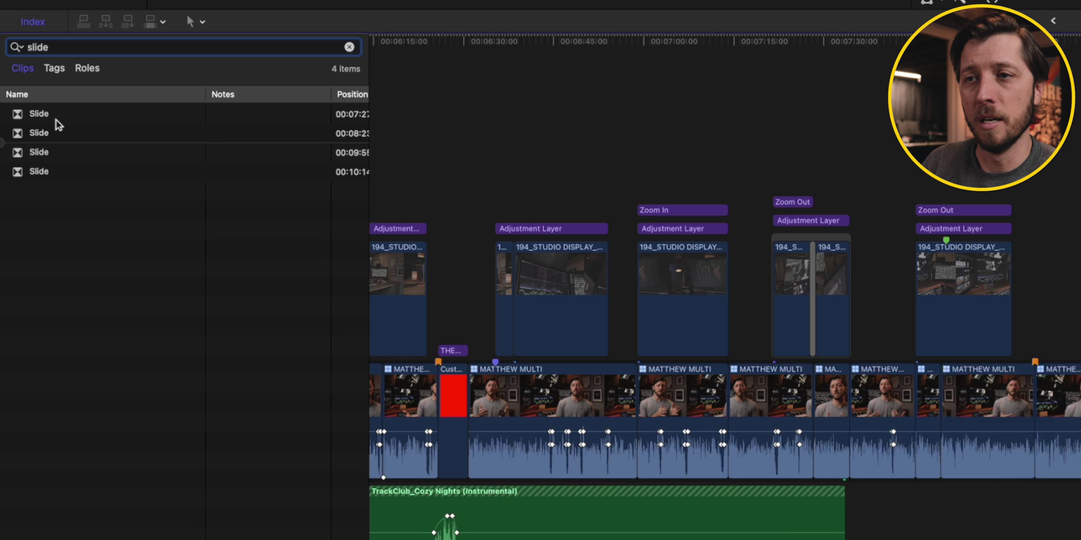
Switch to Final Cut Pro, select all Slide transitions in the timeline index, and set their duration to 2 seconds.
click(92, 171)
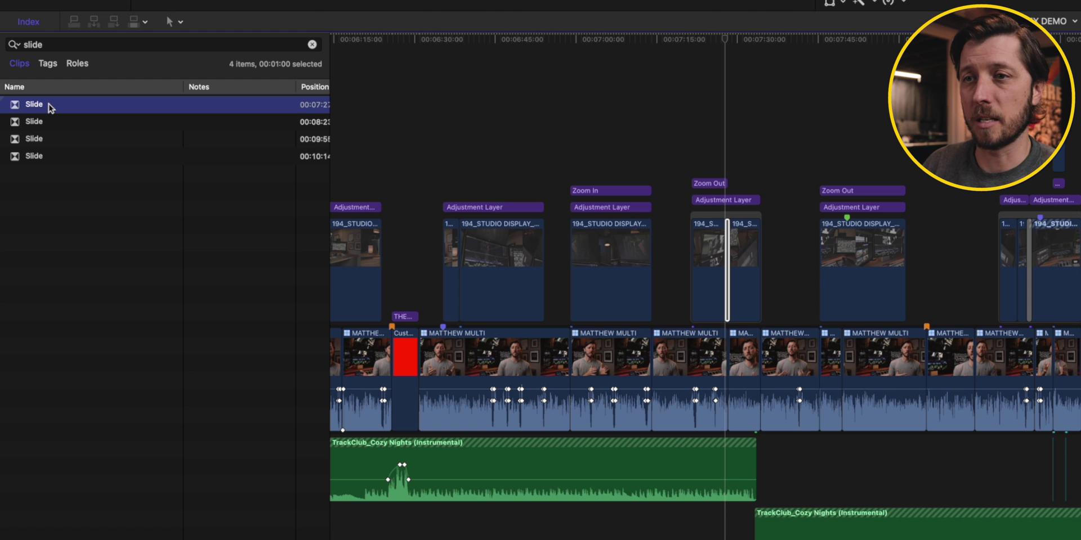
key(super+a)
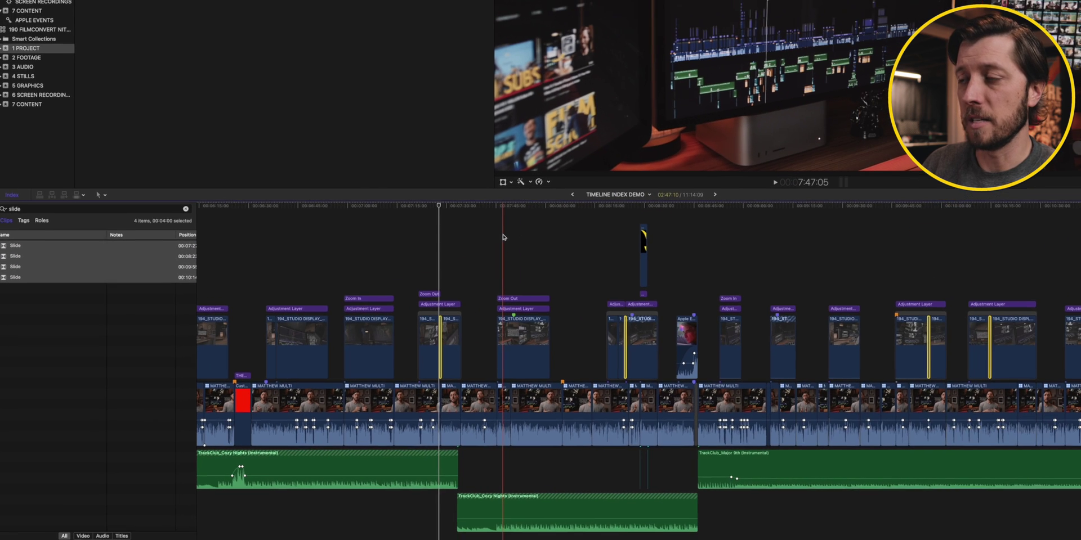
key(ctrl+d)
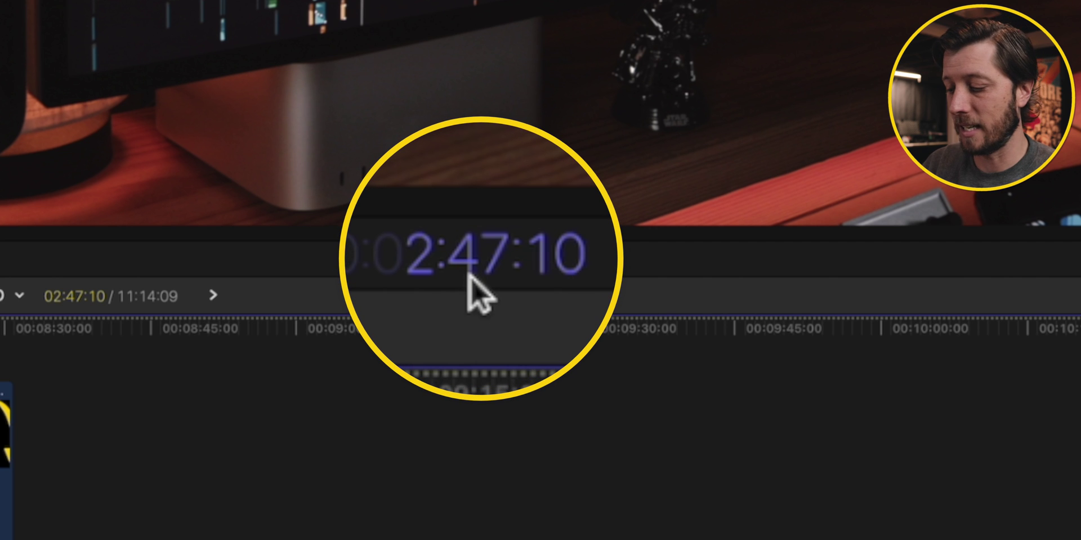
text(200)
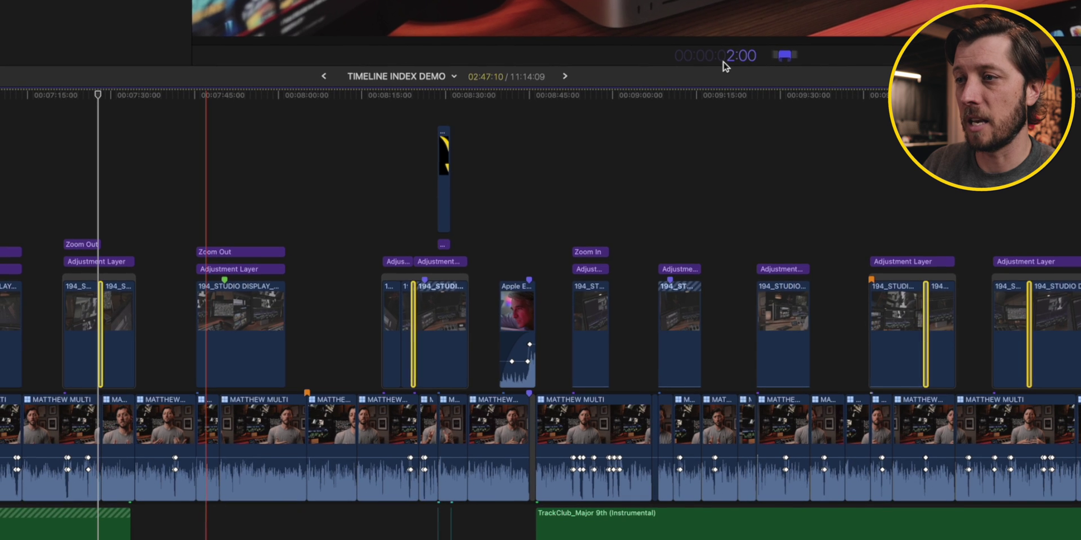
key(Return)
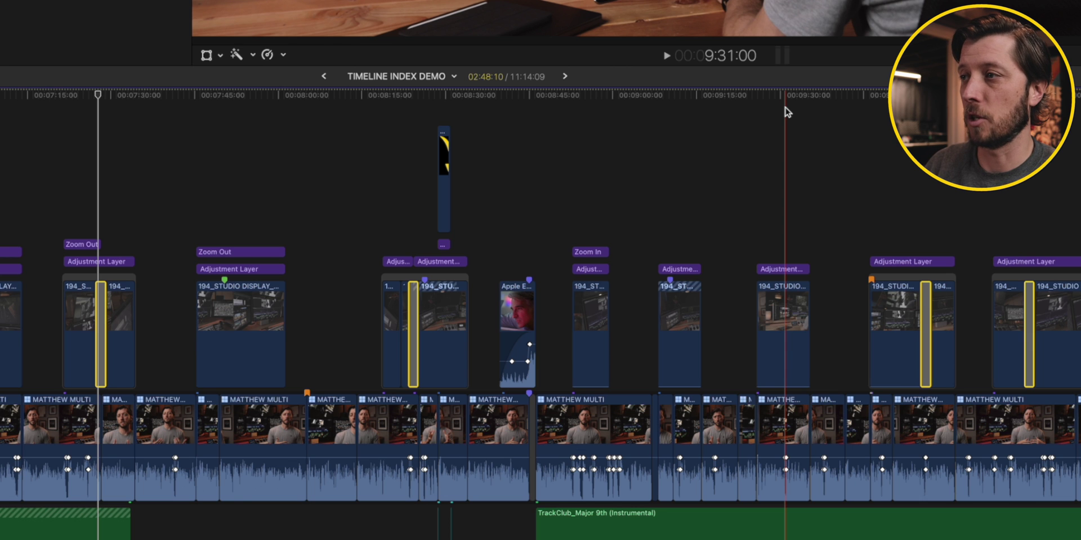
Try a 12-frame duration on the selected Slide transitions, and set them to 1 second instead.
key(ctrl+d)
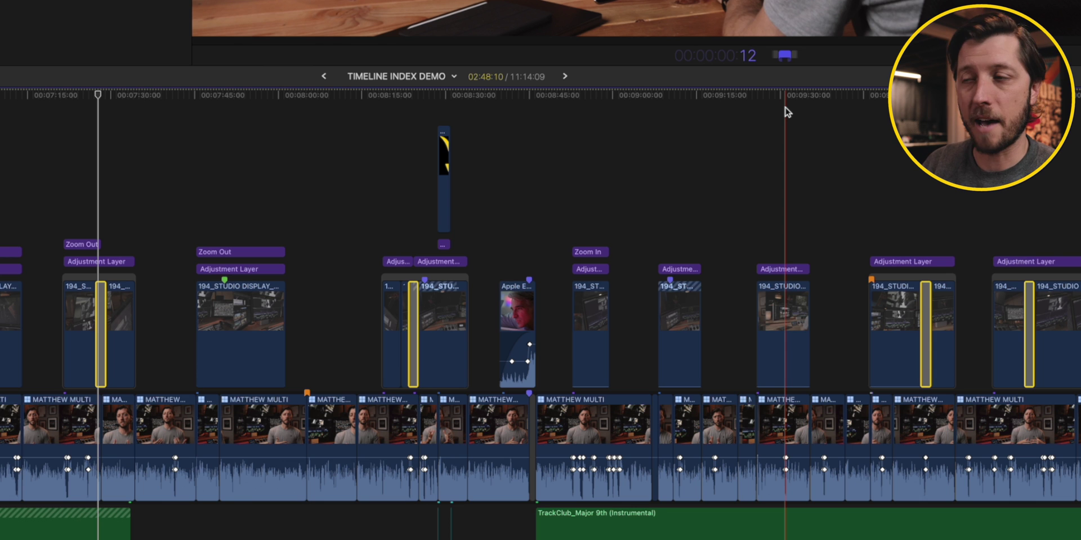
key(Return)
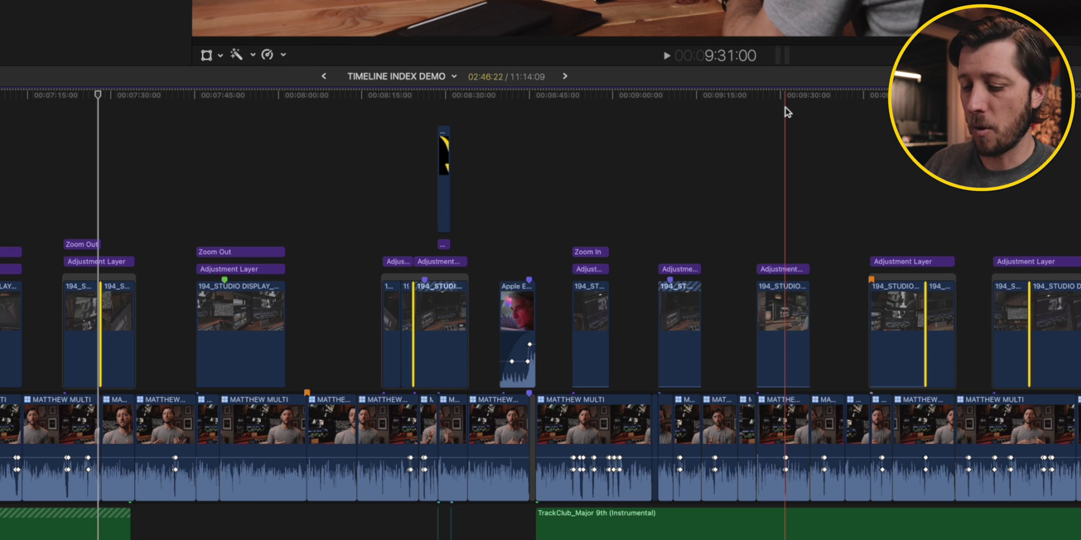
key(ctrl+d)
text(100)
key(Return)
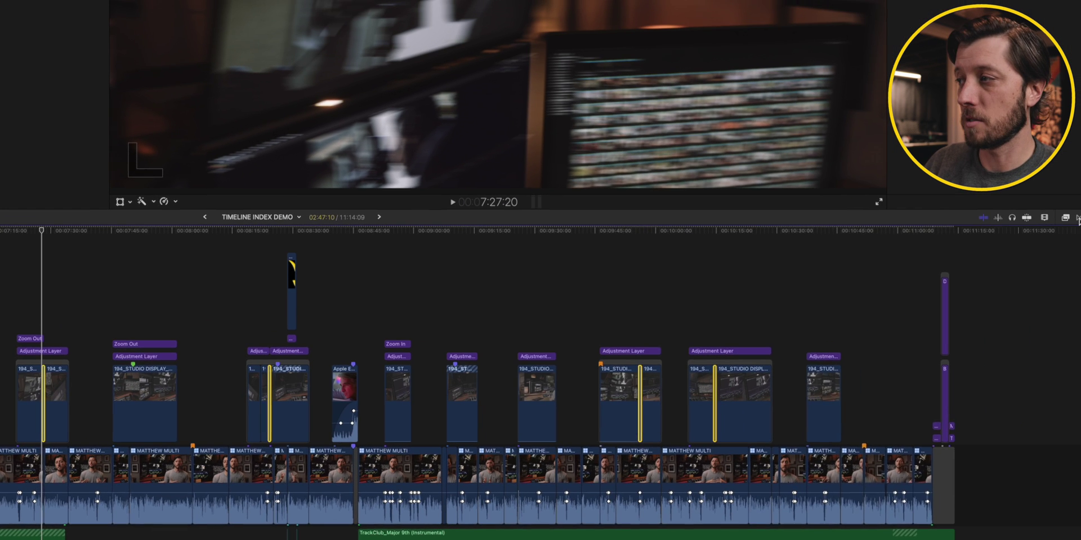
Replace all selected Slide transitions with the Cross Dissolve transition from the Dissolves category.
click(1076, 219)
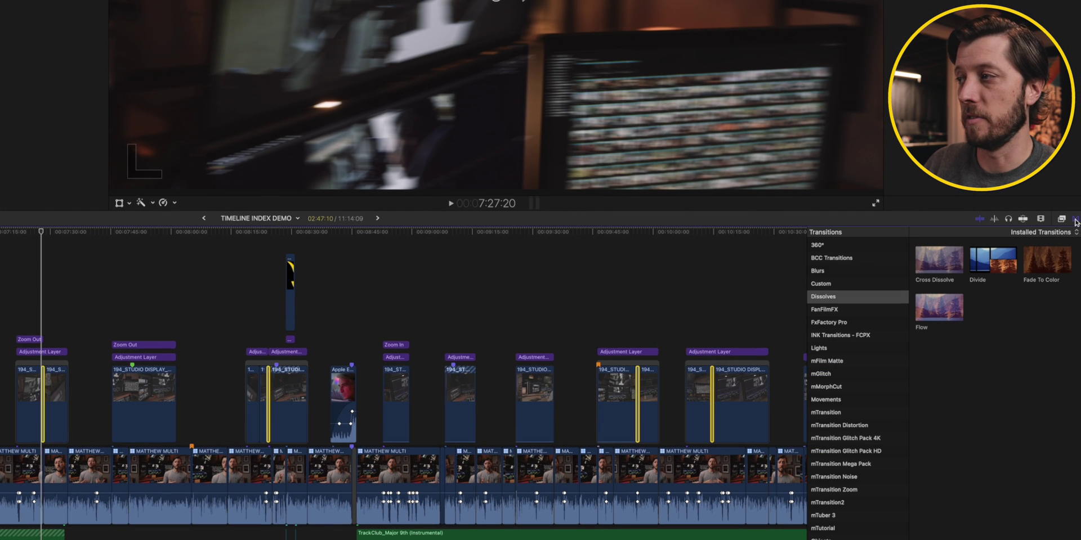
click(932, 264)
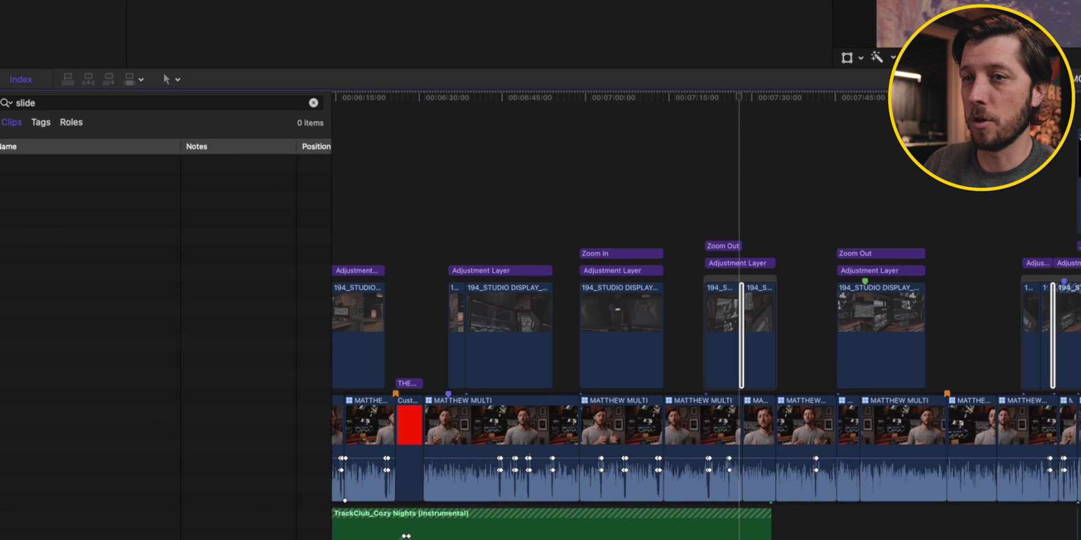
Search the timeline index for "cross" and select all Cross Dissolve transitions.
click(210, 99)
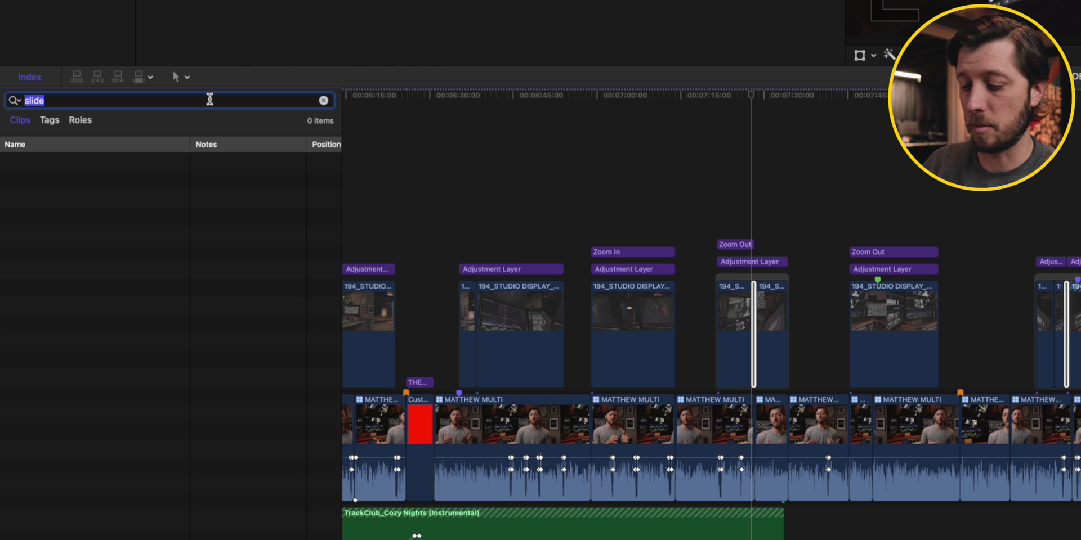
text(cross)
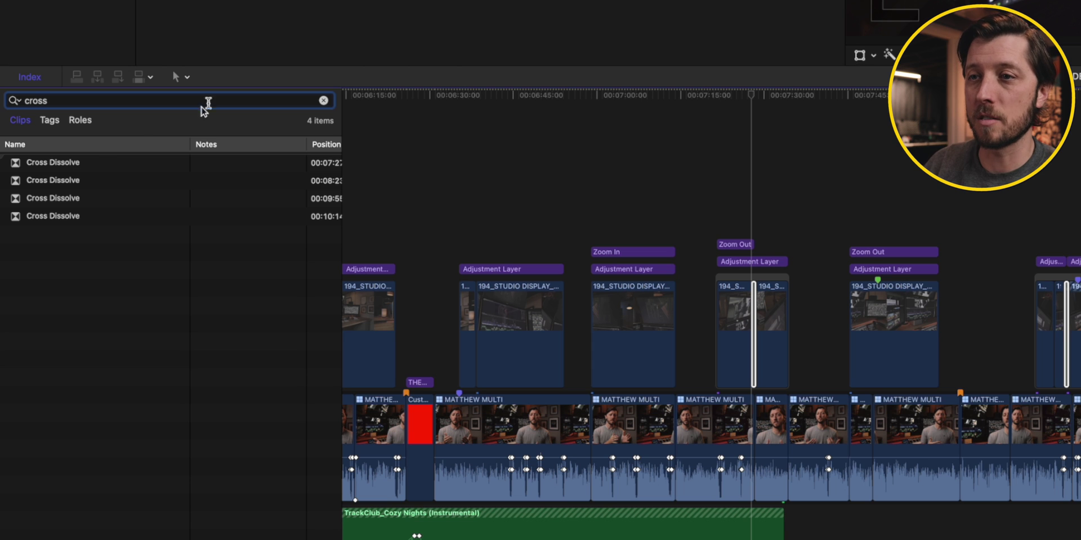
click(87, 165)
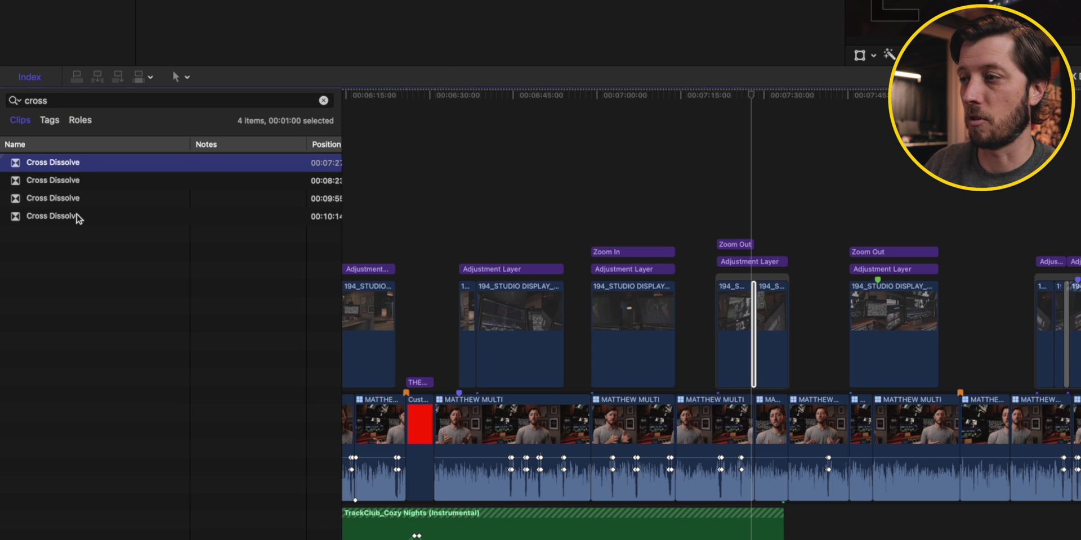
shift+click(77, 217)
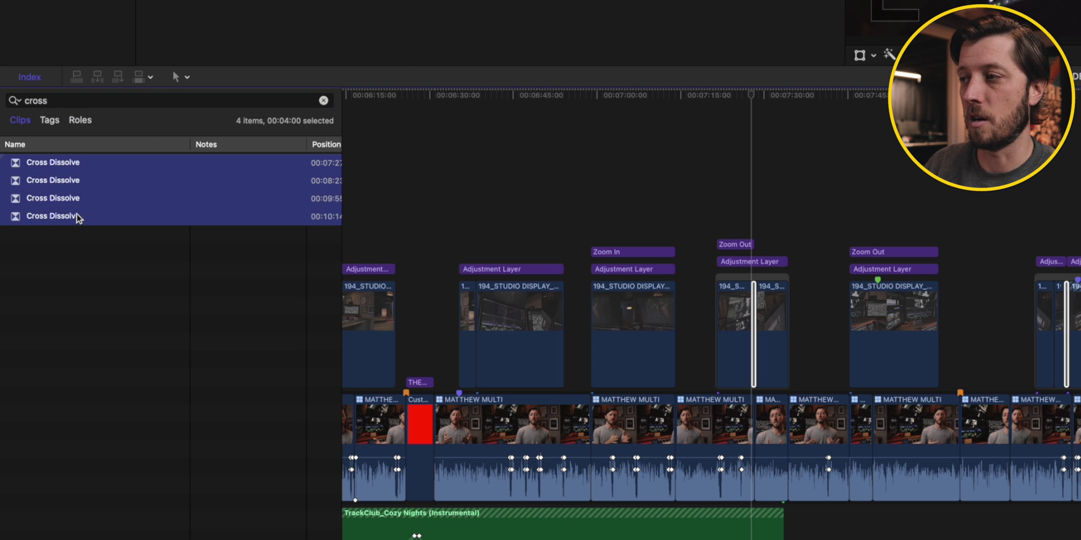
click(126, 255)
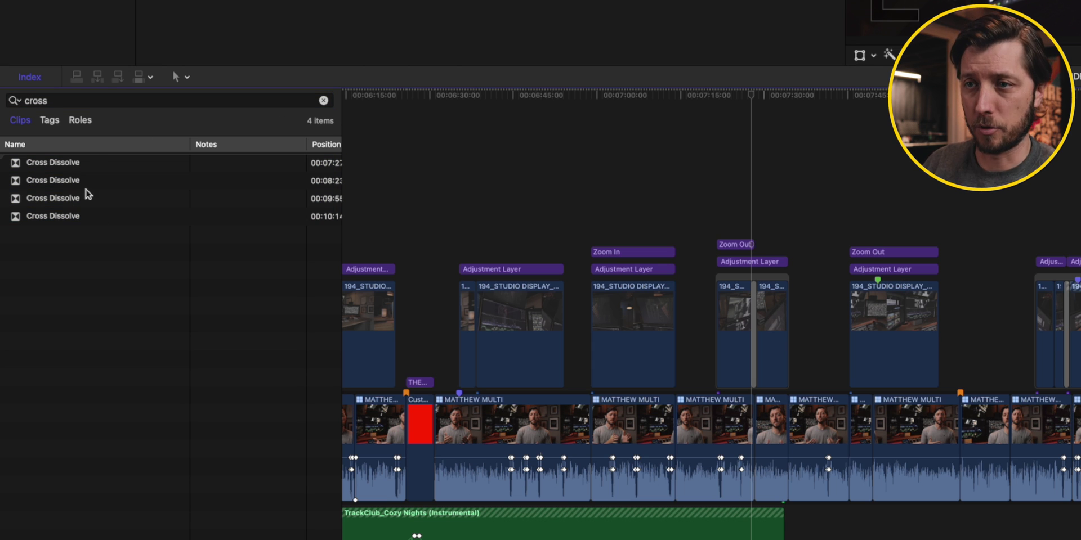
click(80, 163)
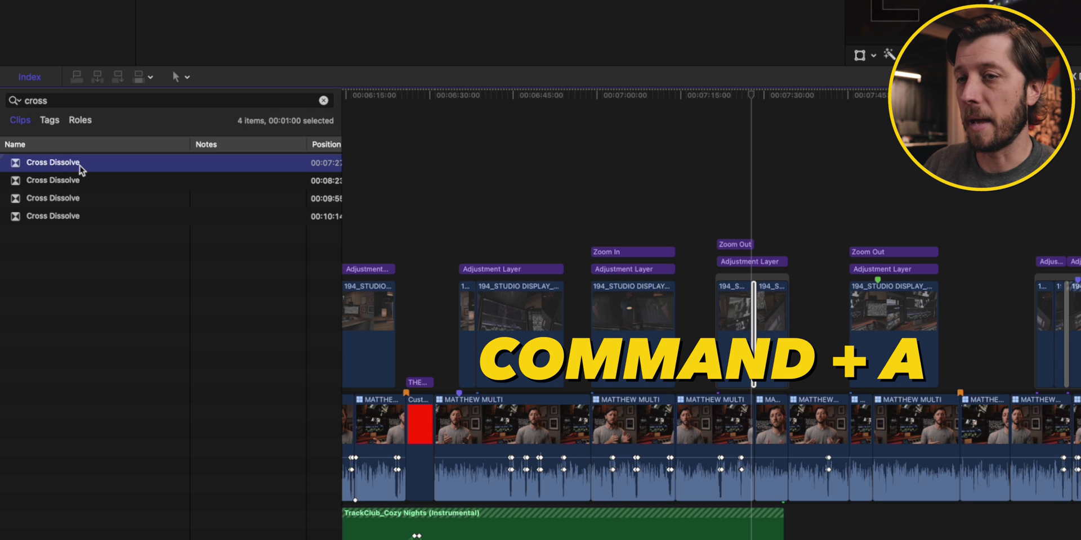
key(super+a)
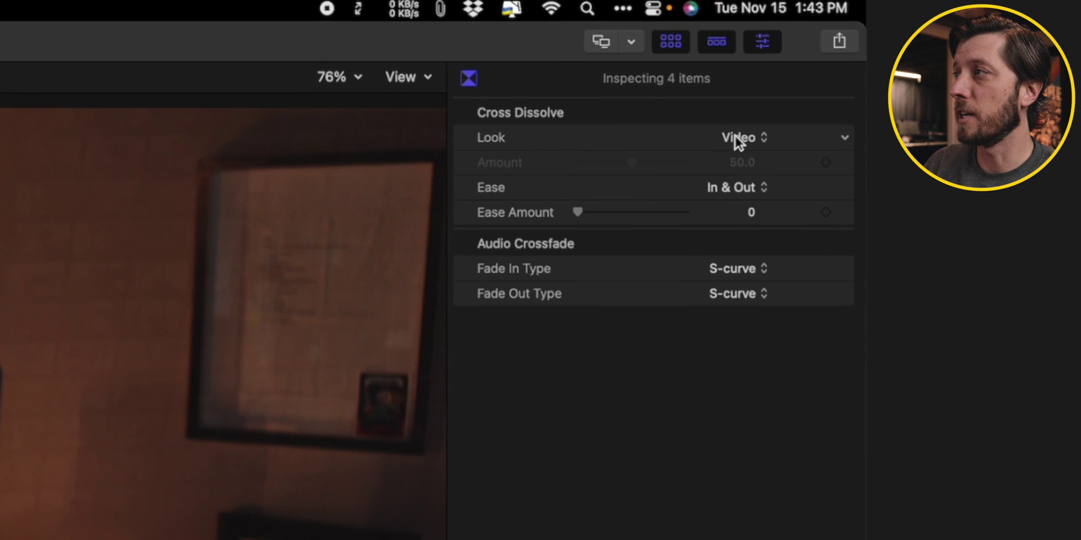
Set the look of the selected Cross Dissolve transitions to Film and raise their ease amount.
click(736, 140)
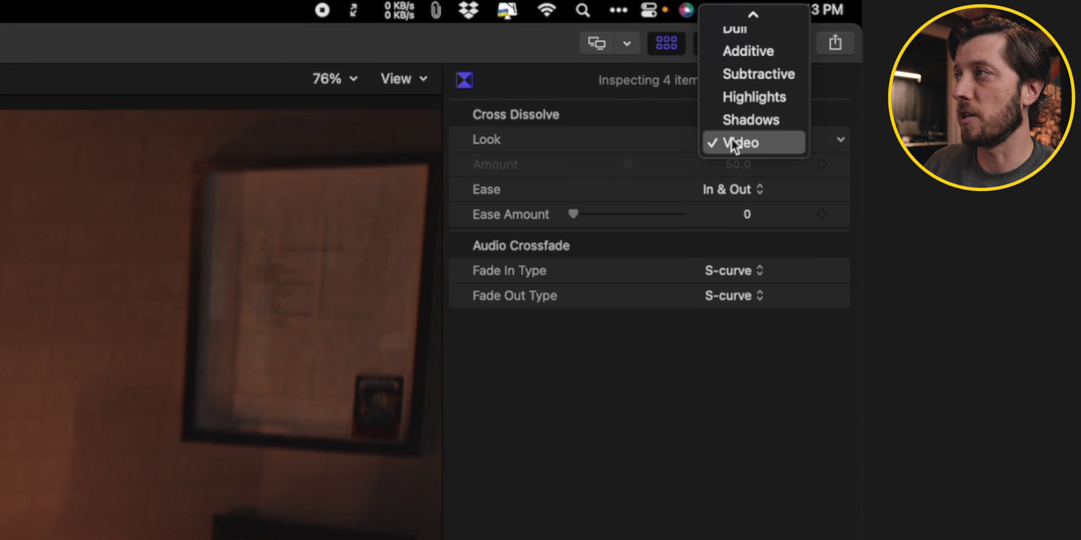
click(735, 22)
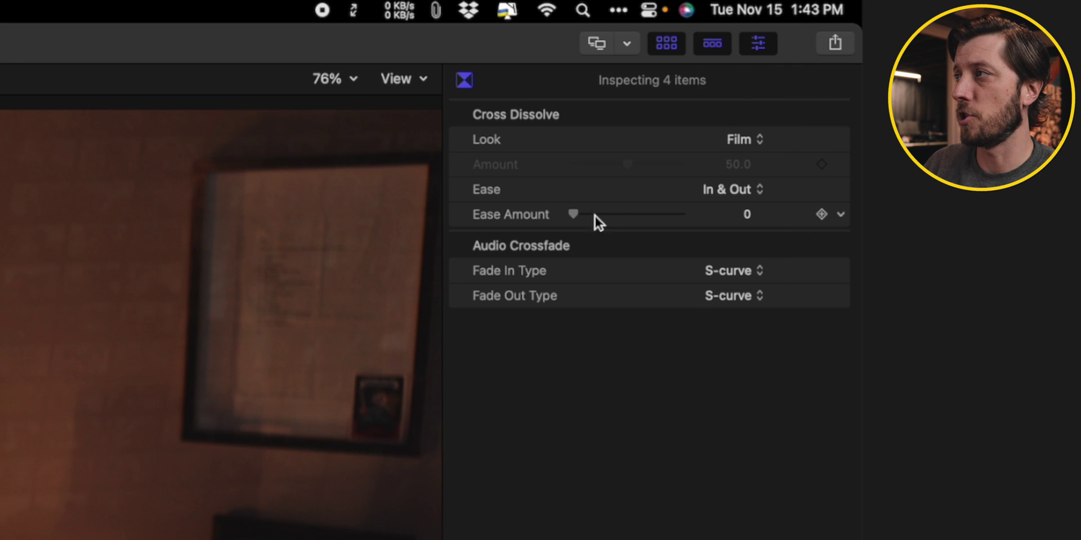
drag(573, 214, 728, 213)
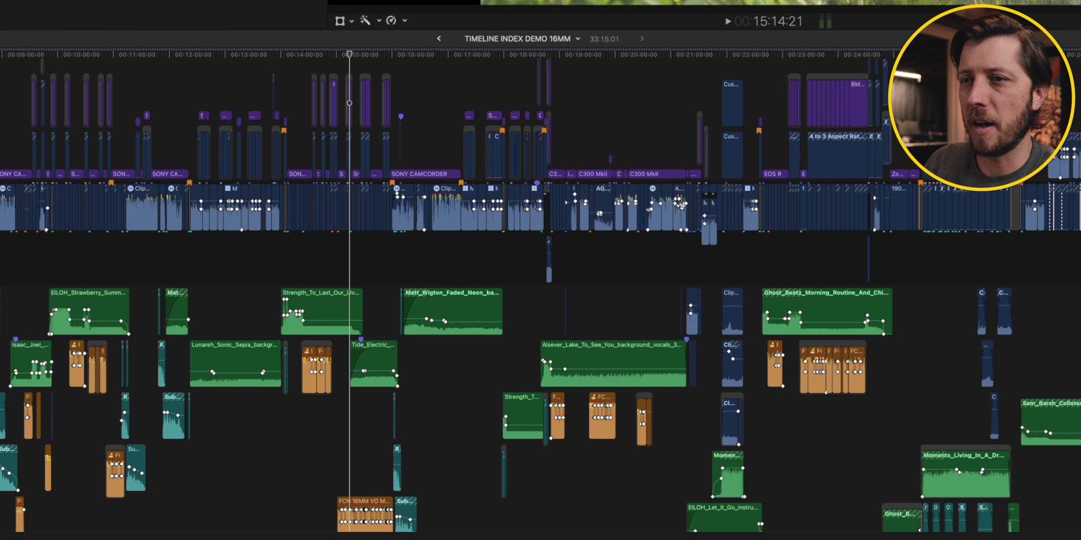
Filter the timeline index of the TIMELINE INDEX DEMO 16MM project to audio clips and search for "dog barking".
scroll(475, 461, right, 5)
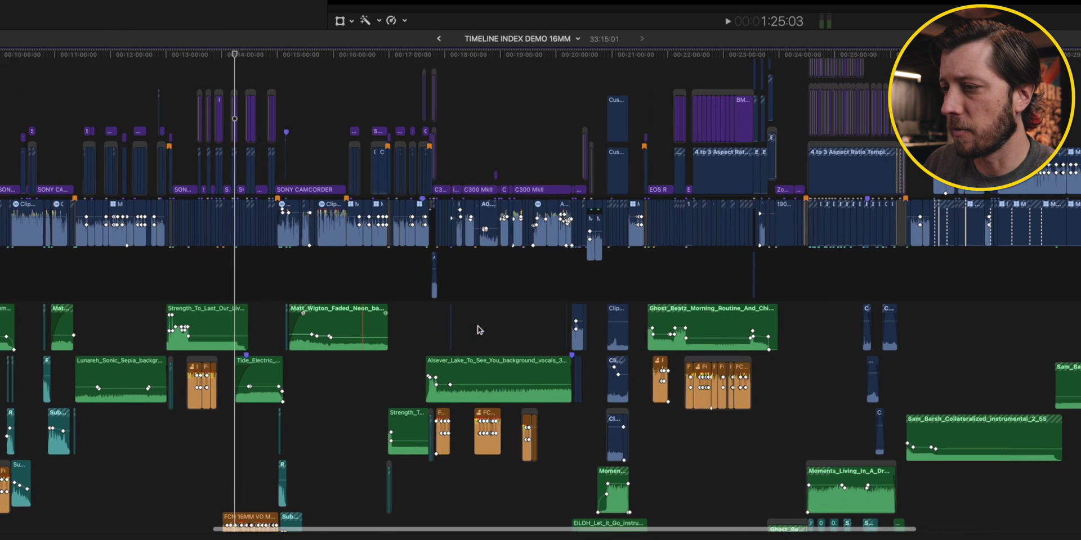
scroll(475, 461, down, 3)
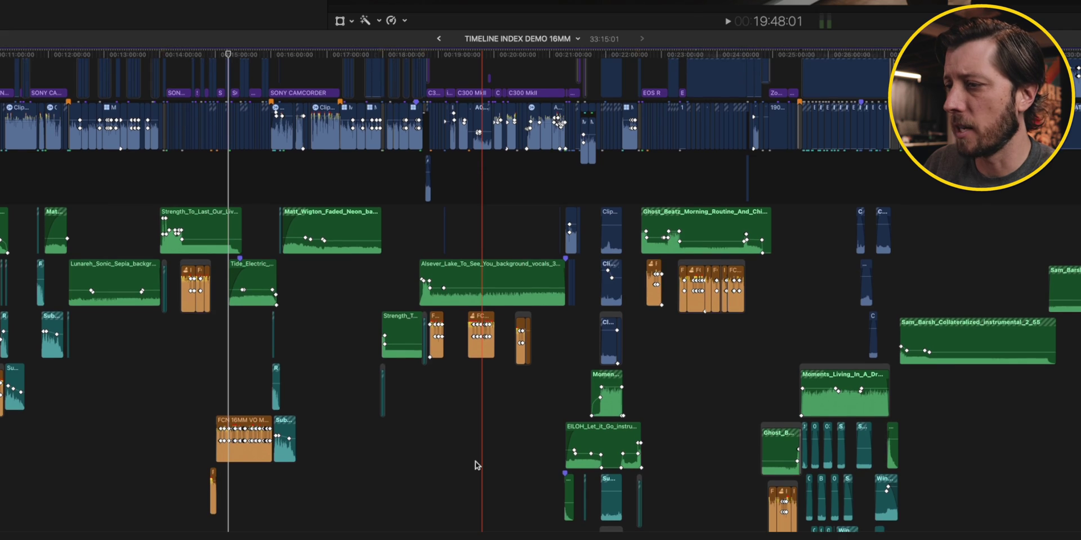
scroll(475, 461, right, 3)
scroll(475, 461, down, 2)
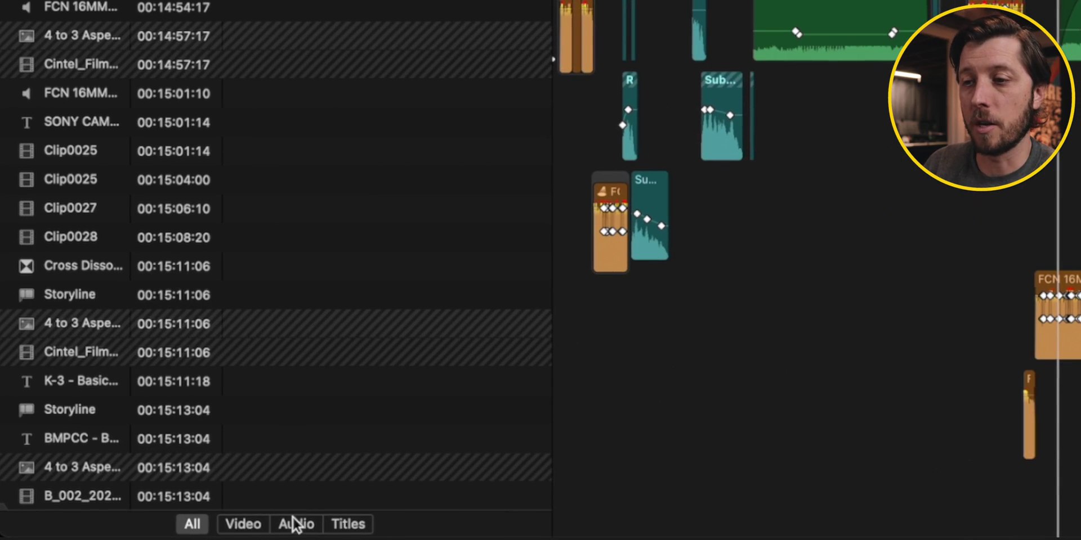
click(293, 524)
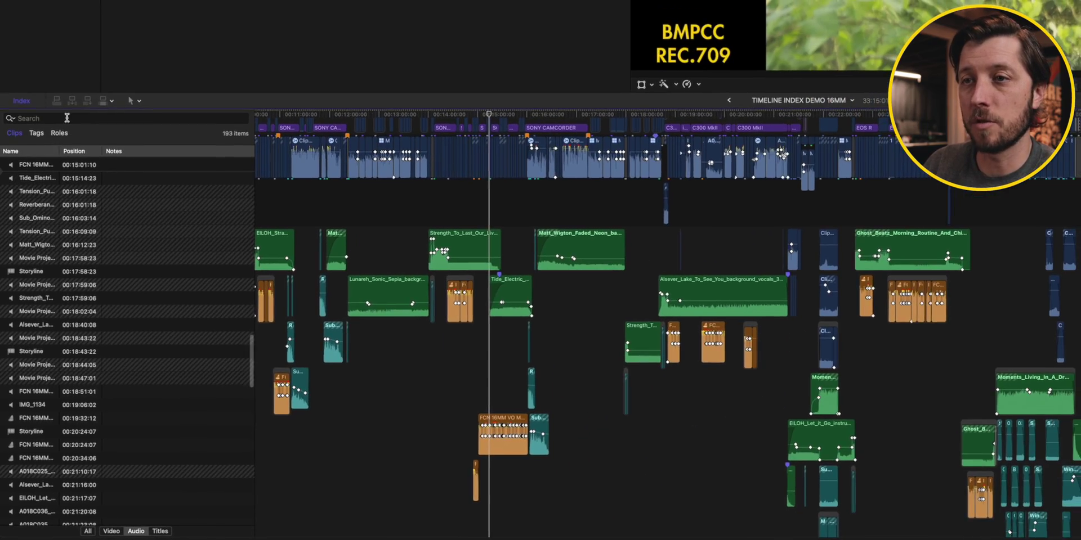
click(72, 114)
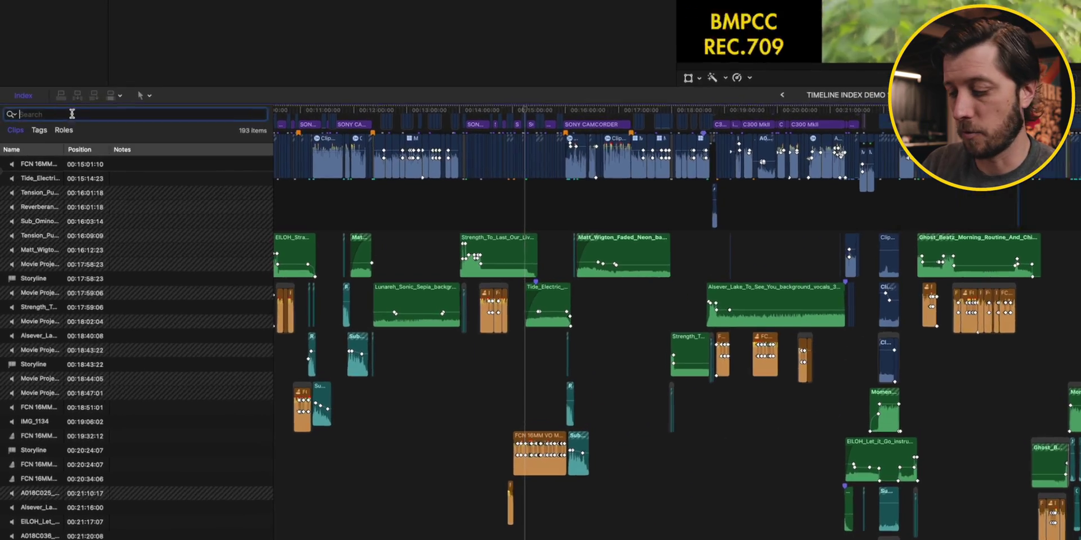
text(dog barking)
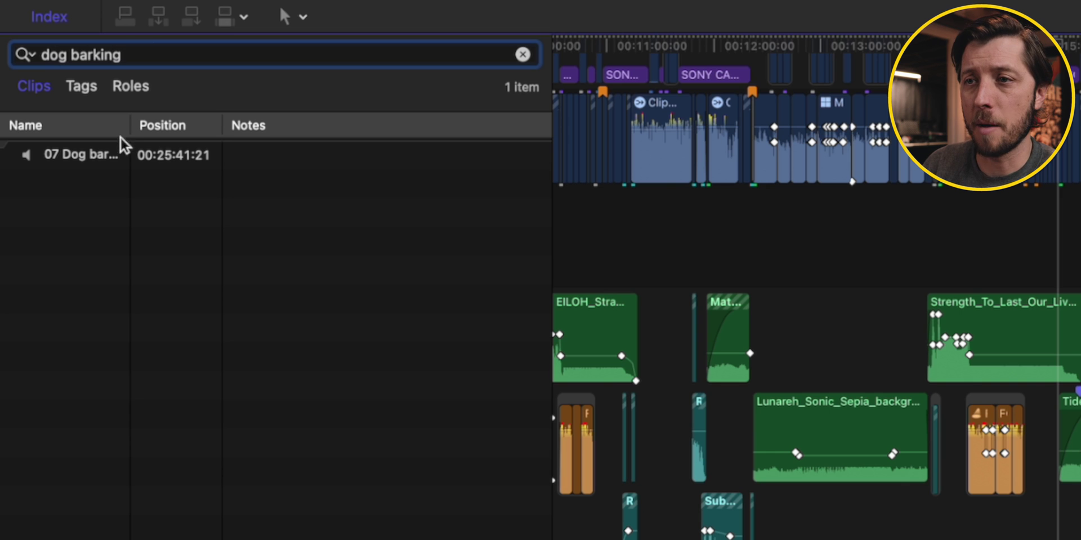
Copy the 07 Dog barking clip from the timeline index results and paste it near the start of the SONY CAMCORDER title.
drag(131, 125, 256, 125)
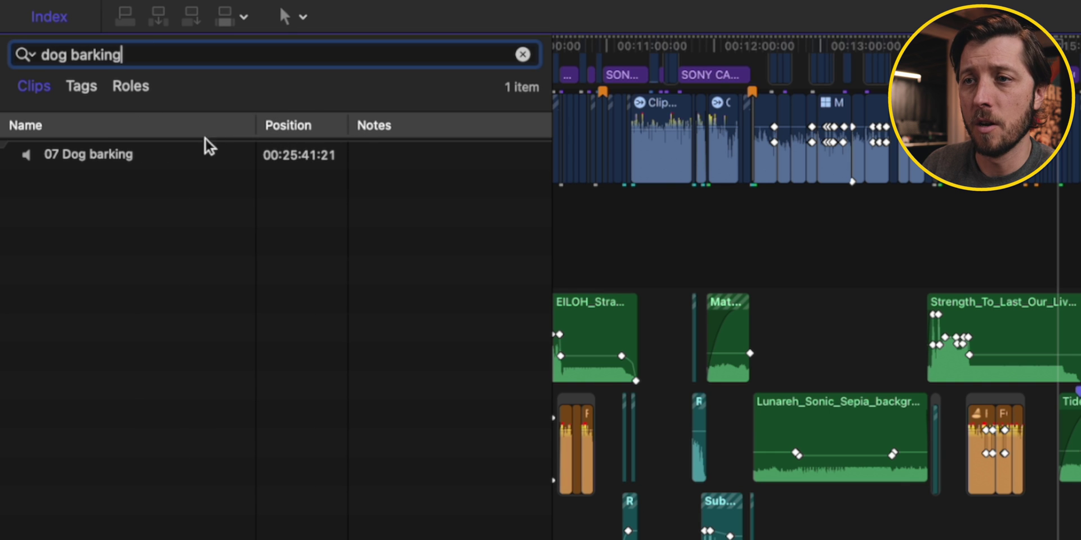
click(127, 159)
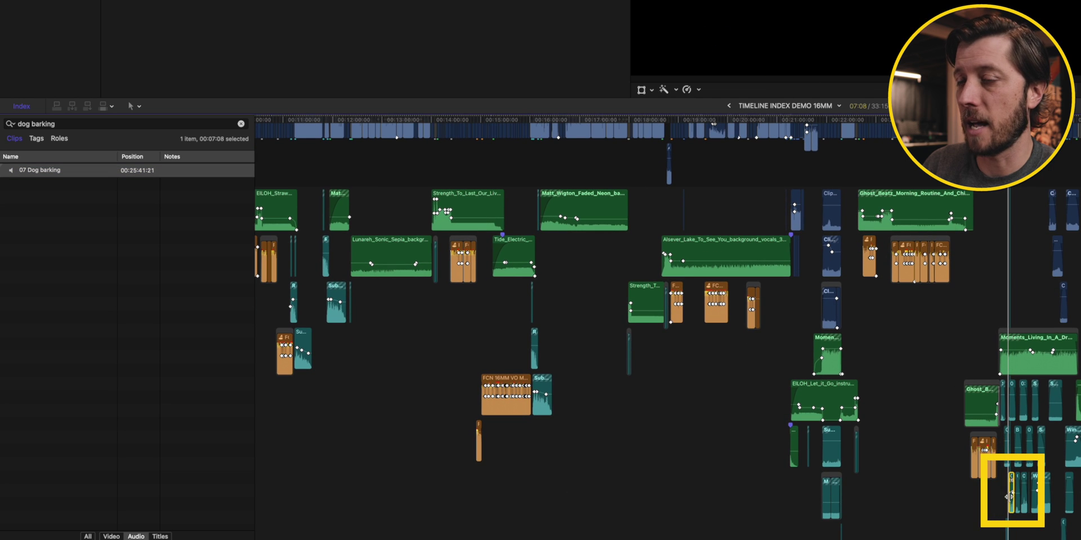
key(super+c)
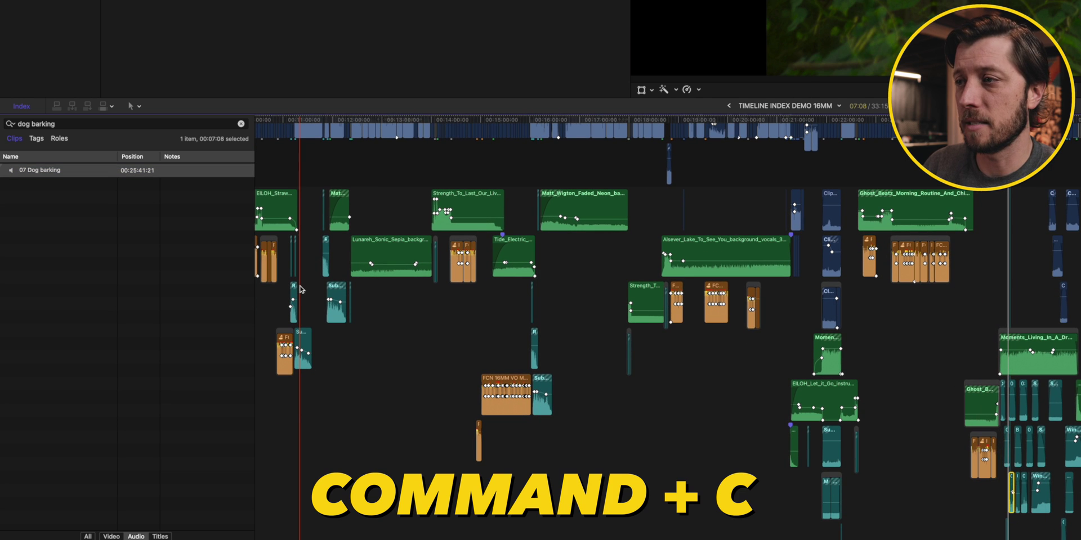
scroll(300, 290, up, 5)
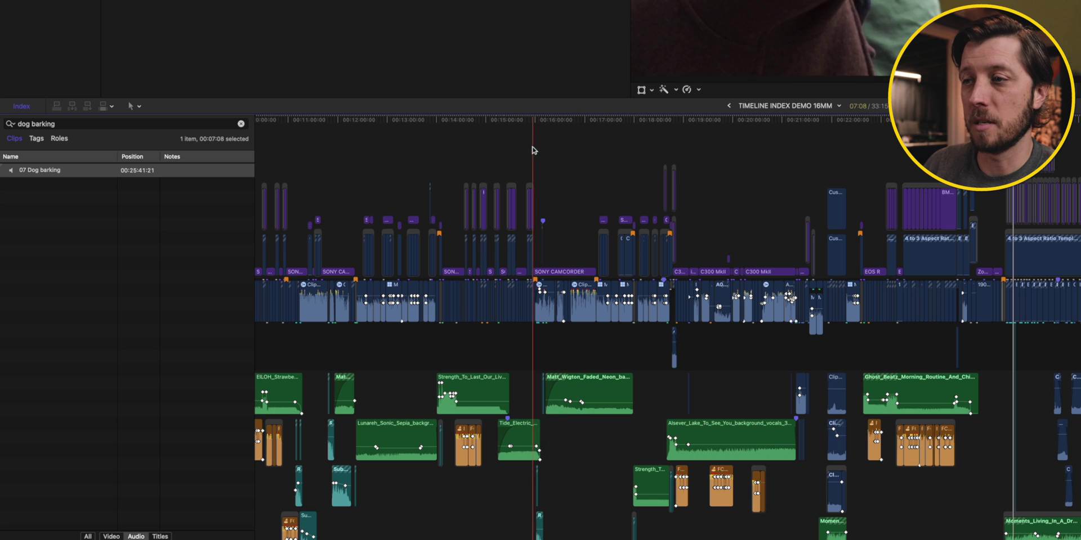
key(super+v)
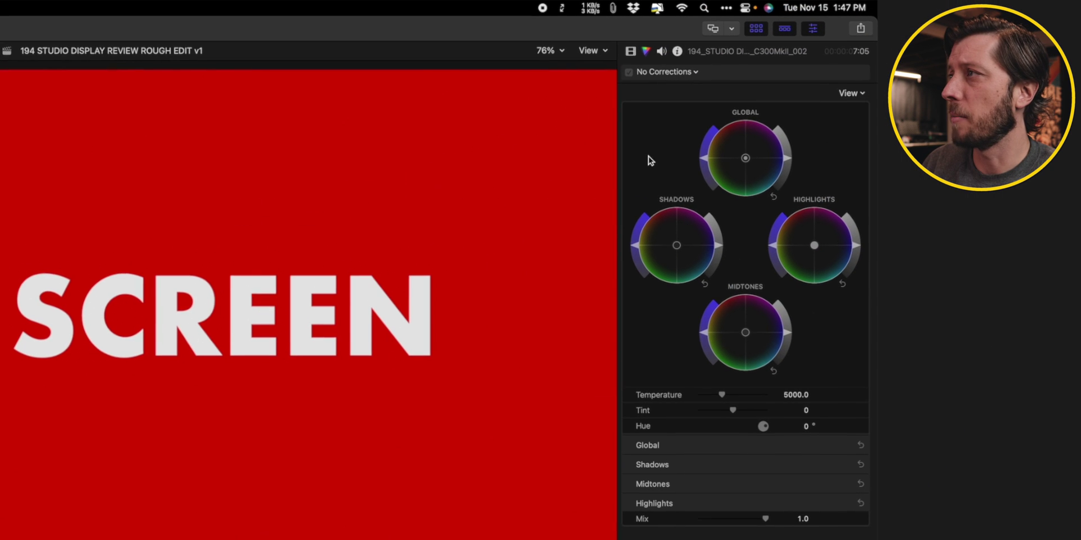
Apply Color Wheels to the B-roll clip C300MkII_002 in the Studio Display review project and raise its temperature.
click(804, 54)
click(688, 114)
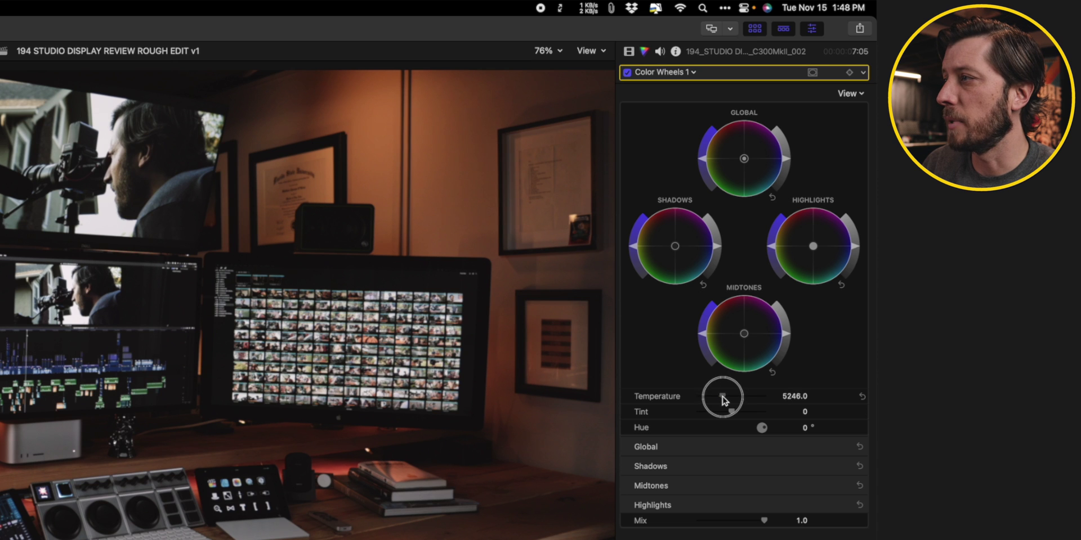
drag(722, 399, 728, 398)
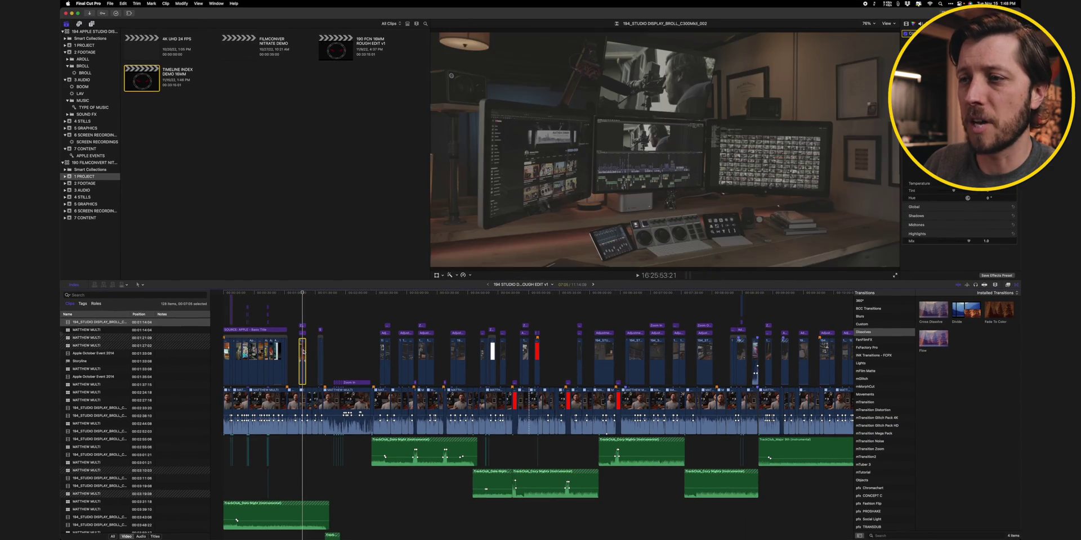
Copy the color-graded B-roll clip C300MkII_002 from the timeline.
key(super+c)
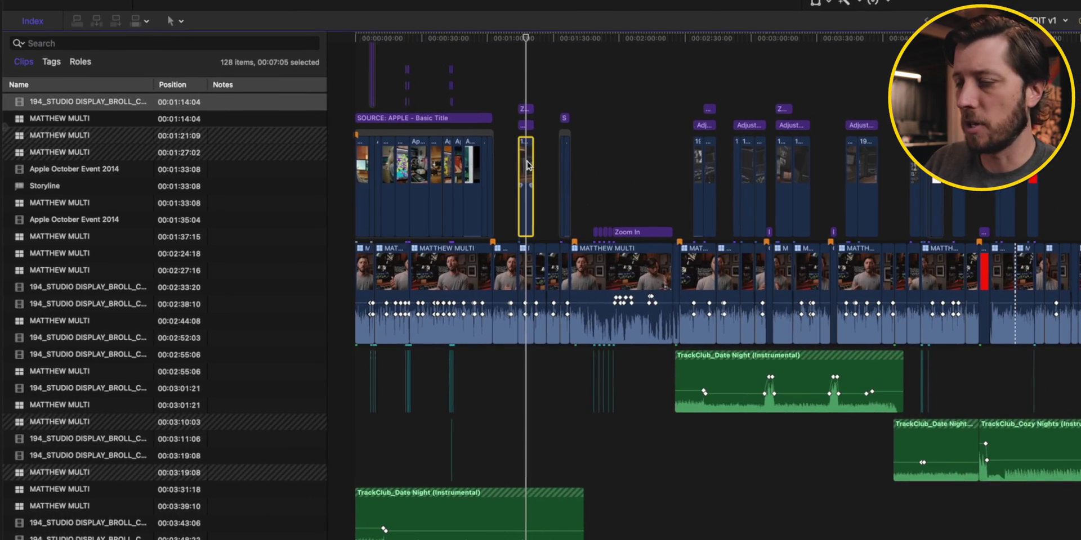
key(super+equal)
key(super+equal)
key(super+equal)
key(super+equal)
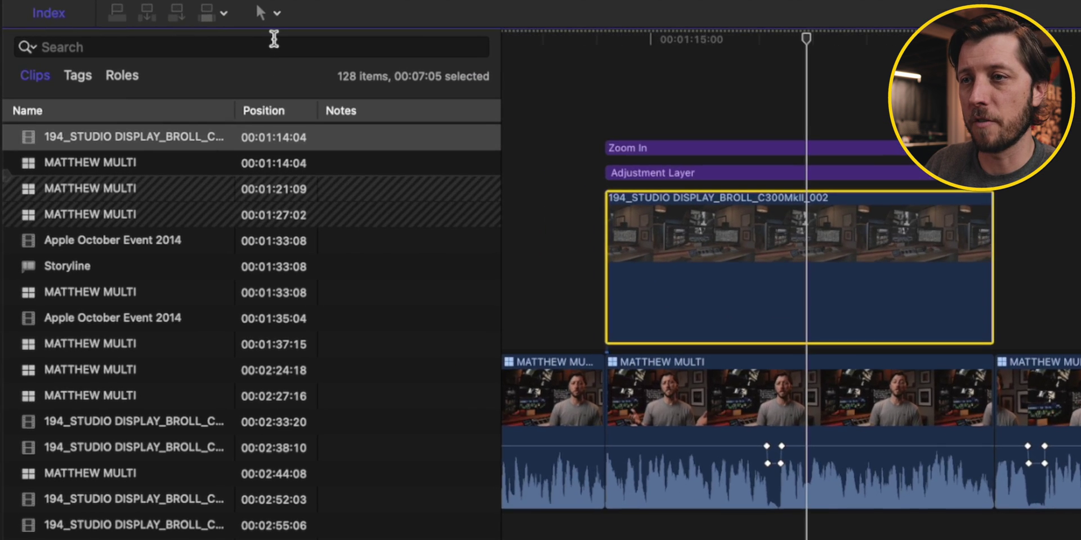
Search the timeline index for "broll" and select all clips from C300MkII_012 through C300MkII_008 at 00:10:37:12.
click(274, 41)
text(broll)
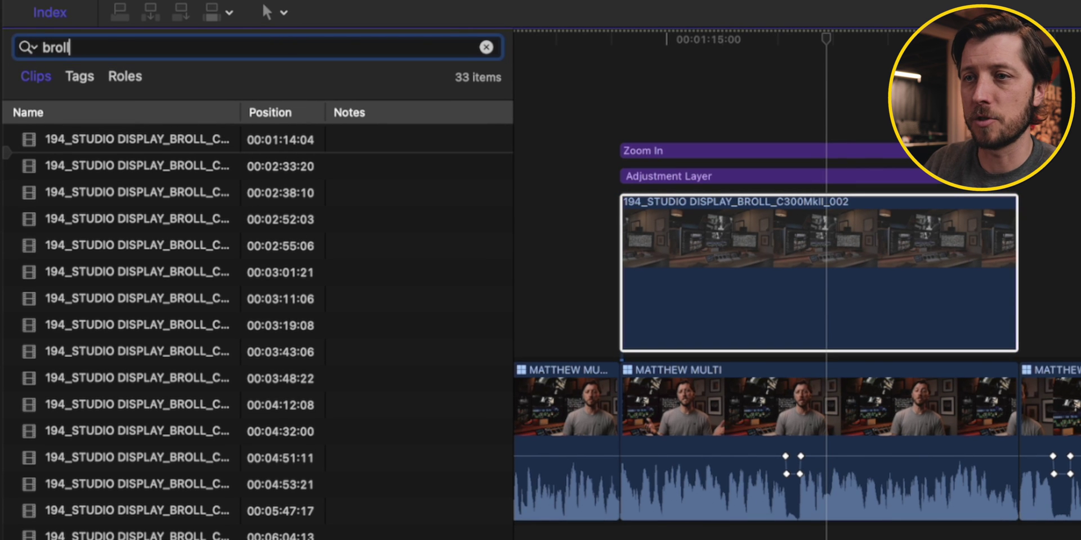
drag(239, 113, 413, 113)
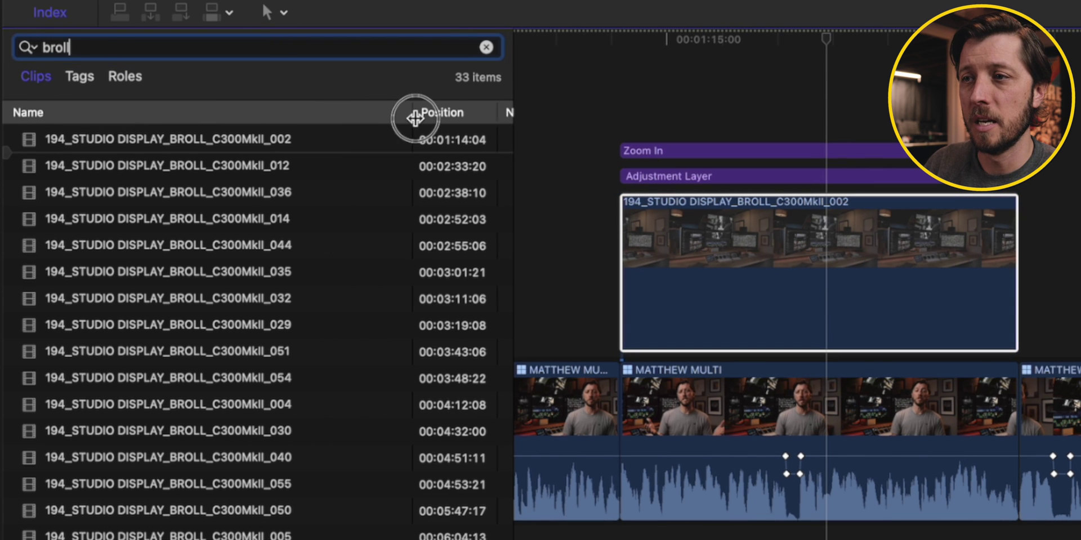
click(194, 142)
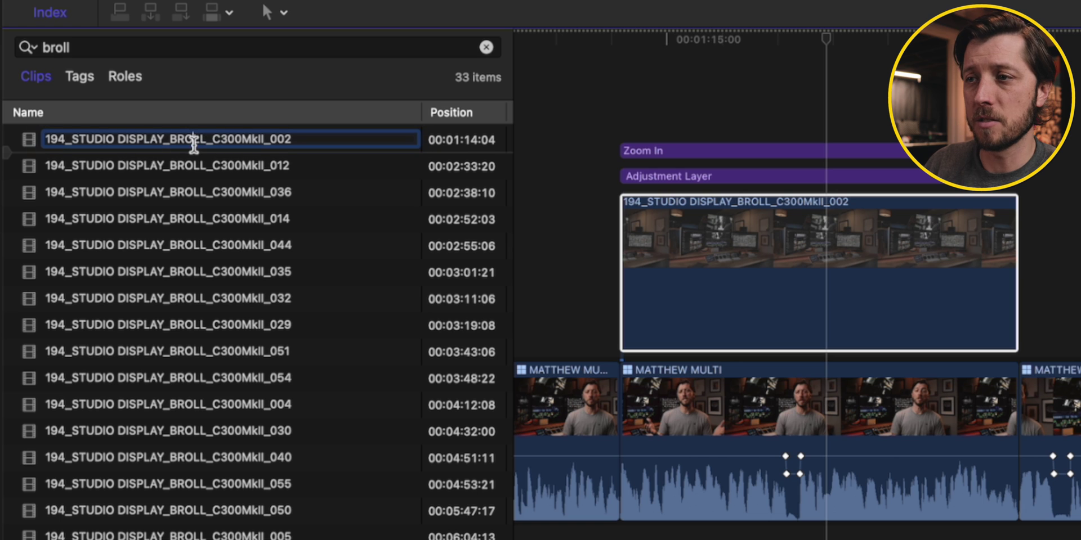
click(29, 140)
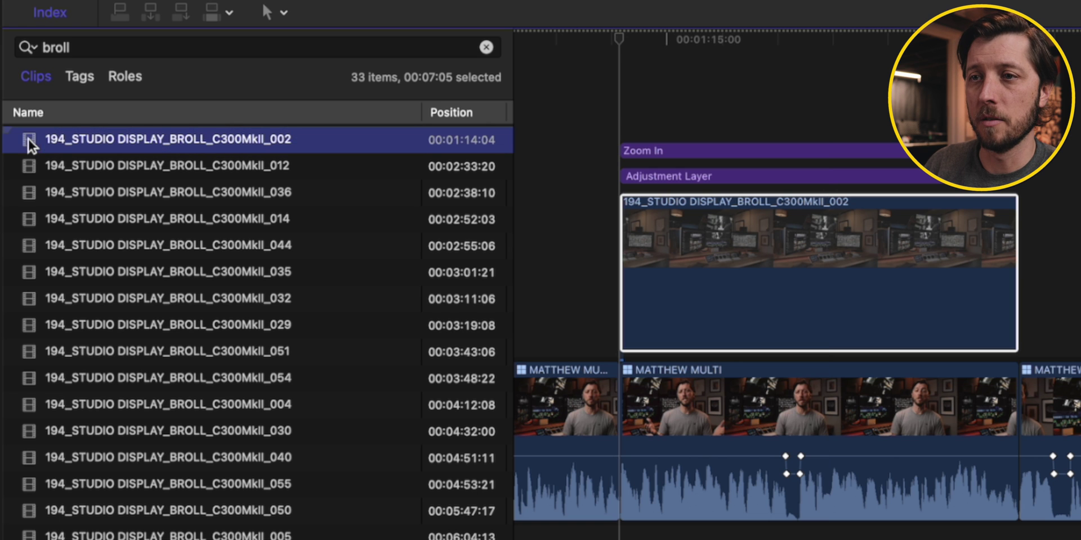
click(63, 169)
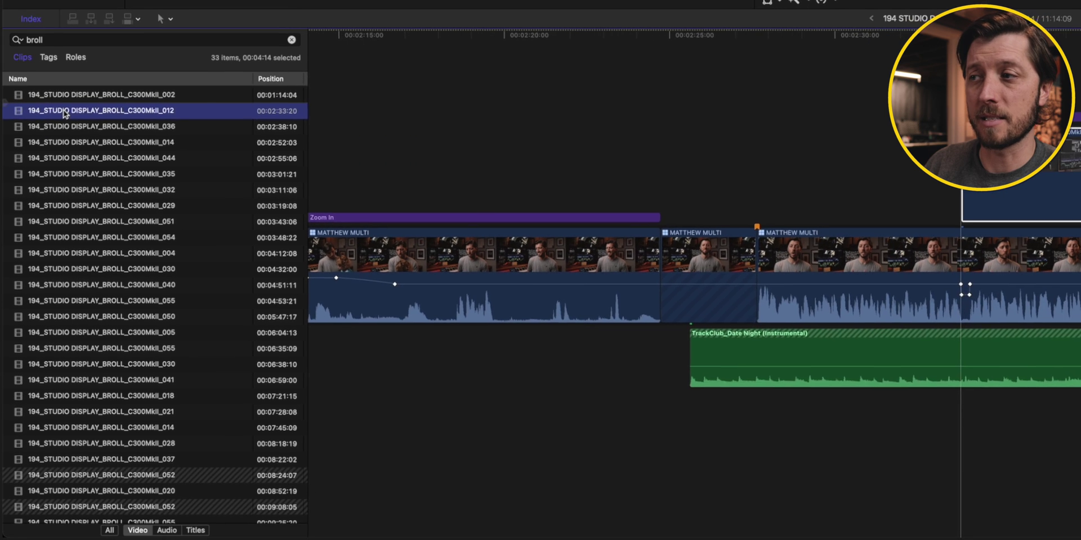
scroll(63, 109, down, 3)
scroll(63, 135, up, 1)
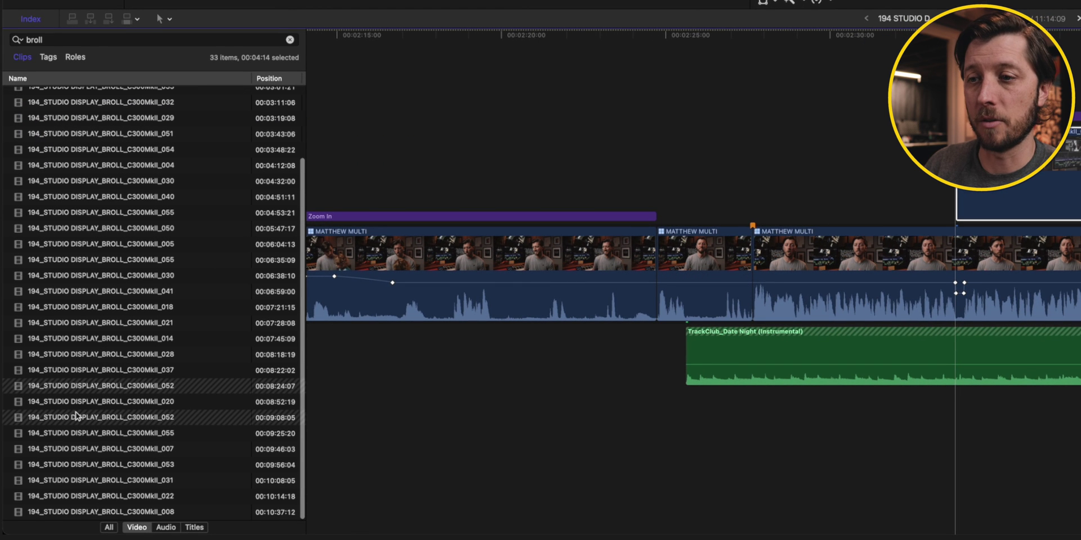
shift+click(51, 513)
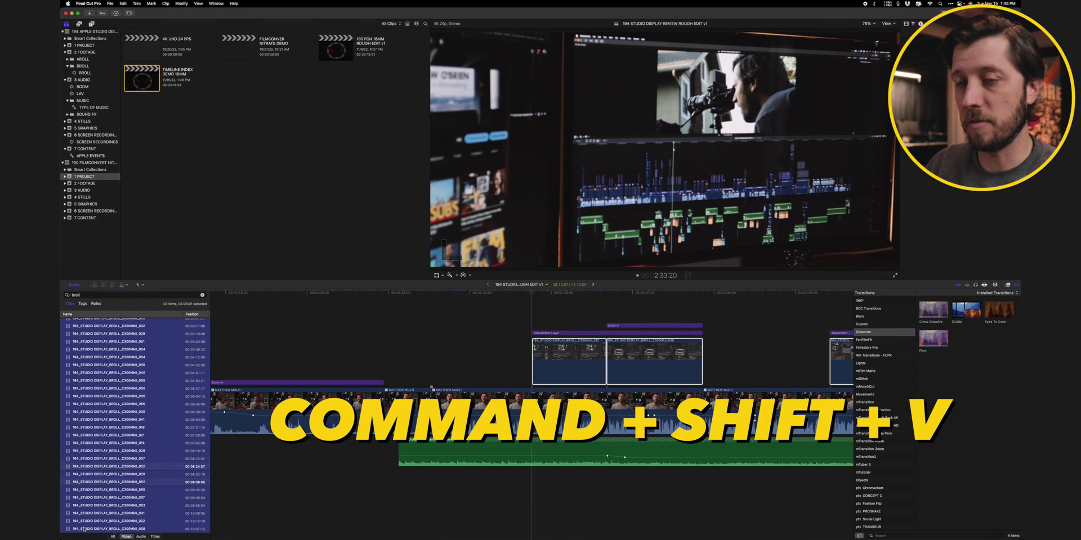
Paste the Color Wheels 1 effect and Spatial Conform attributes onto the selected B-roll clips, with keyframe timing set to Stretch to Fit.
key(super+shift+v)
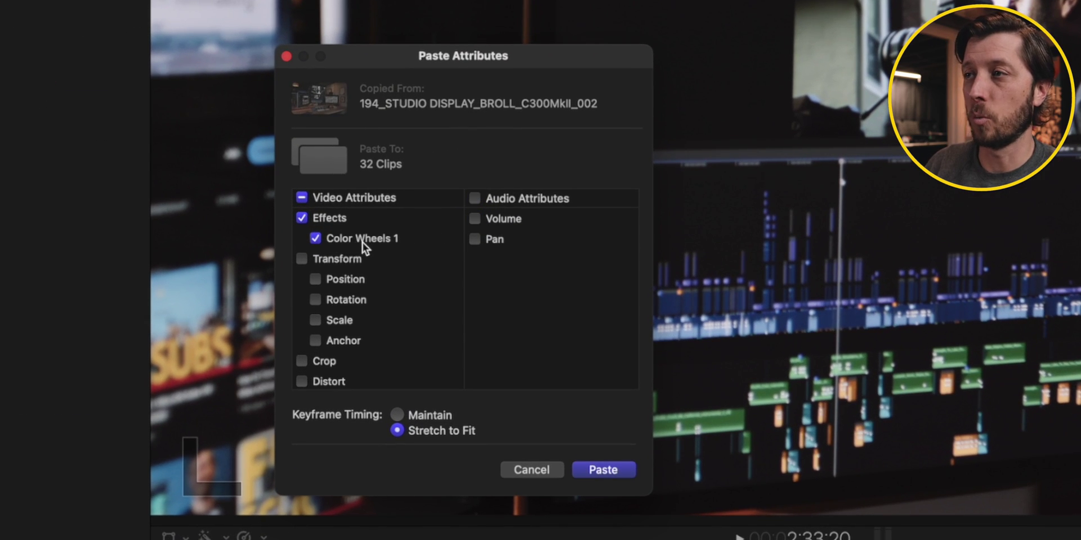
scroll(396, 297, down, 3)
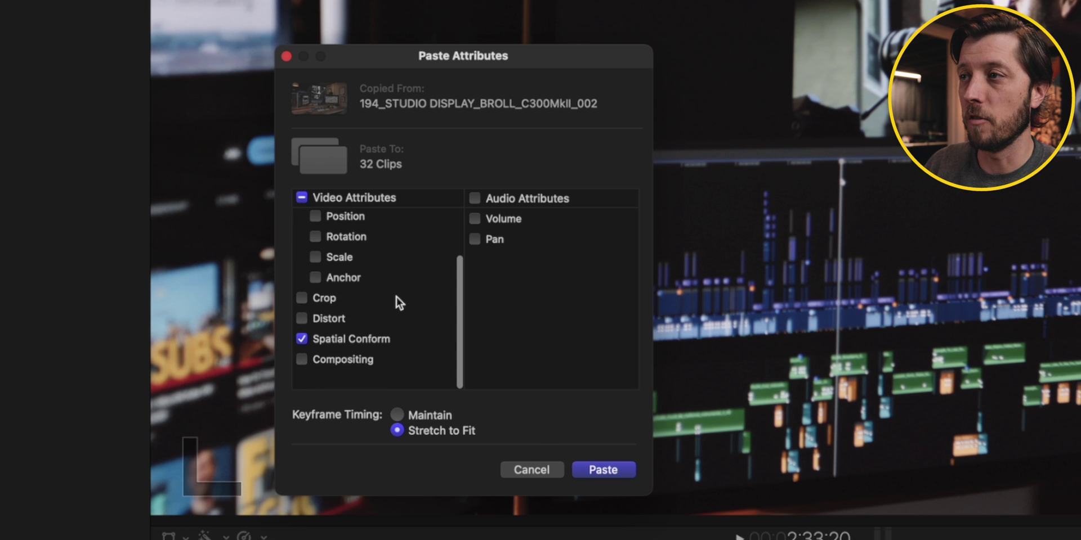
scroll(394, 316, up, 3)
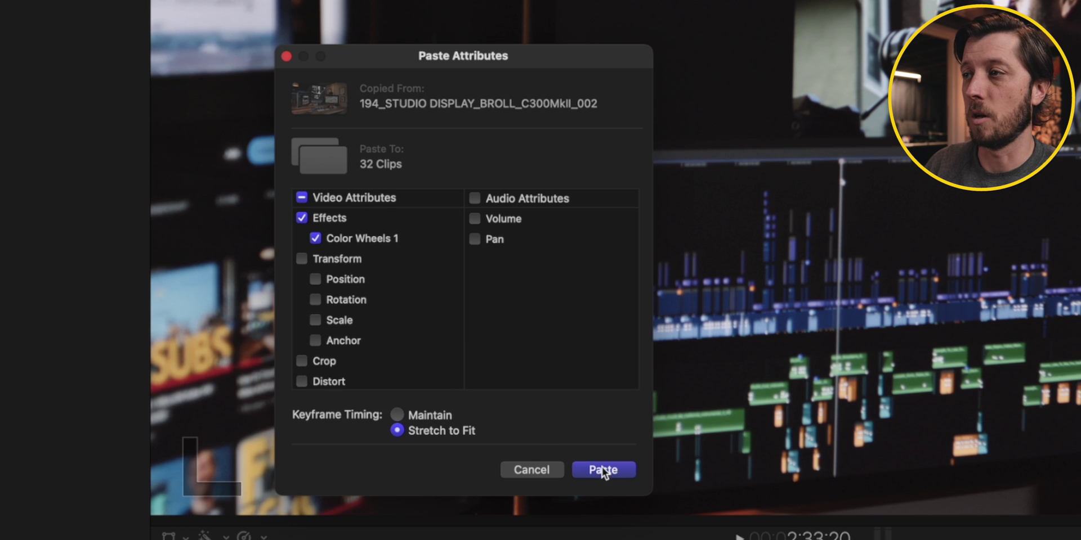
click(602, 468)
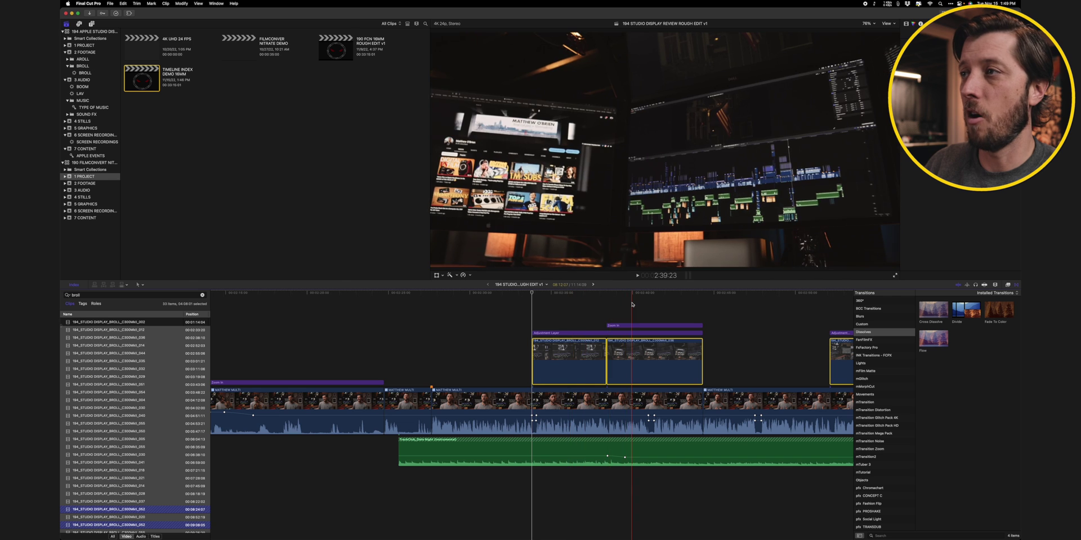
scroll(576, 306, right, 5)
scroll(686, 312, right, 4)
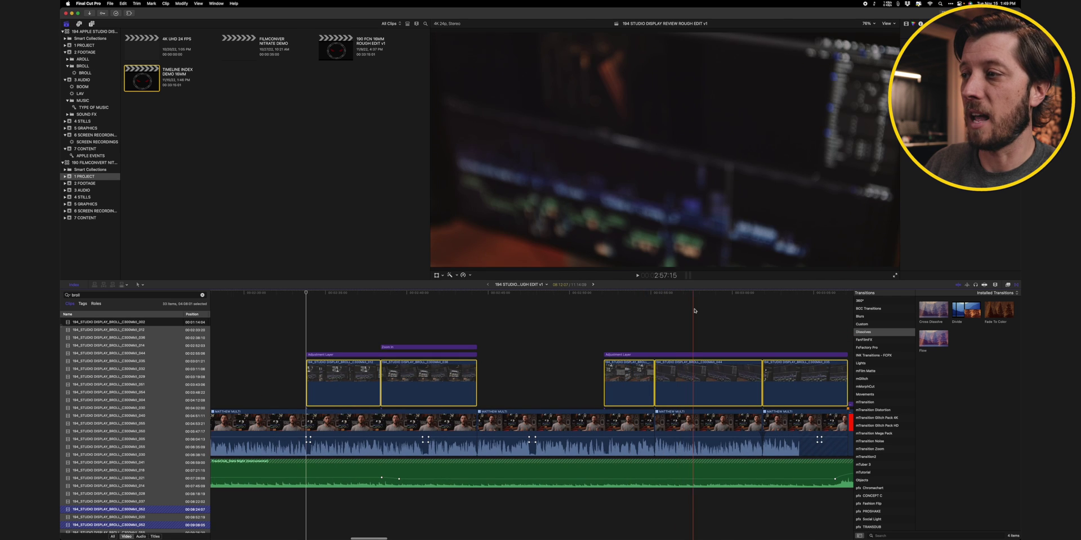
scroll(736, 320, right, 6)
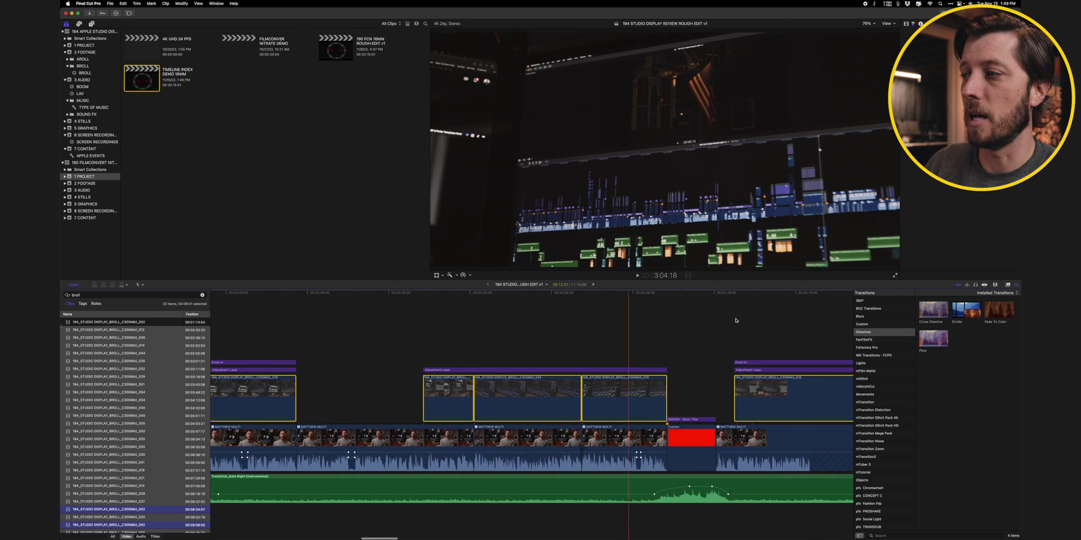
scroll(689, 324, right, 3)
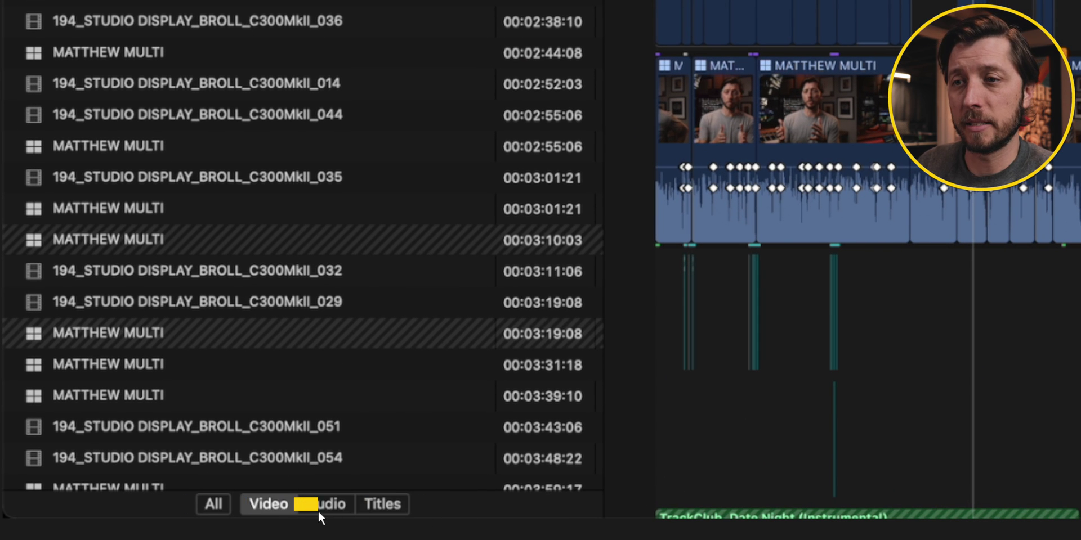
Look through the unfiltered timeline index lists of video clips and audio clips in the Studio Display review project.
scroll(248, 237, down, 10)
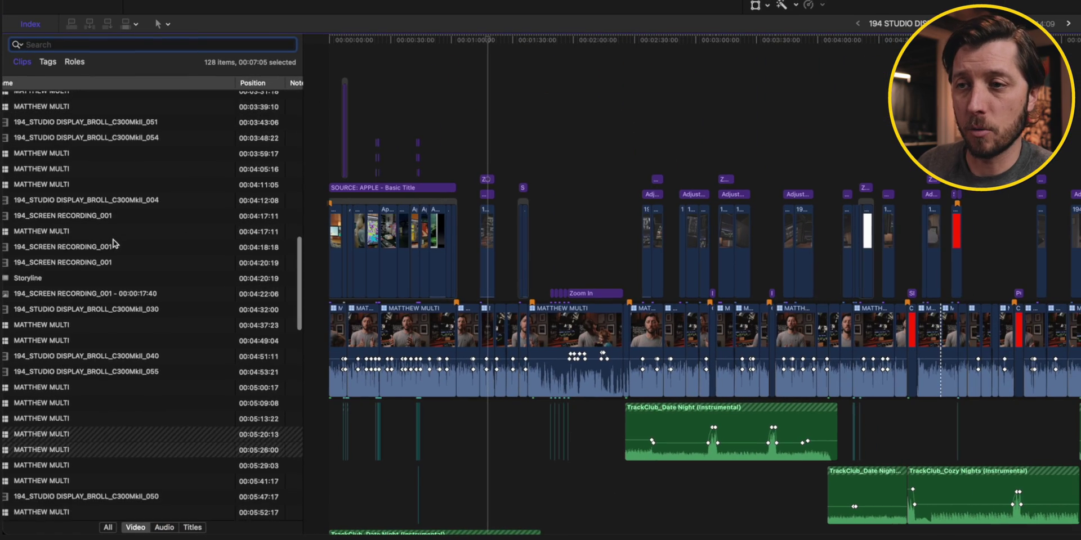
scroll(114, 243, down, 15)
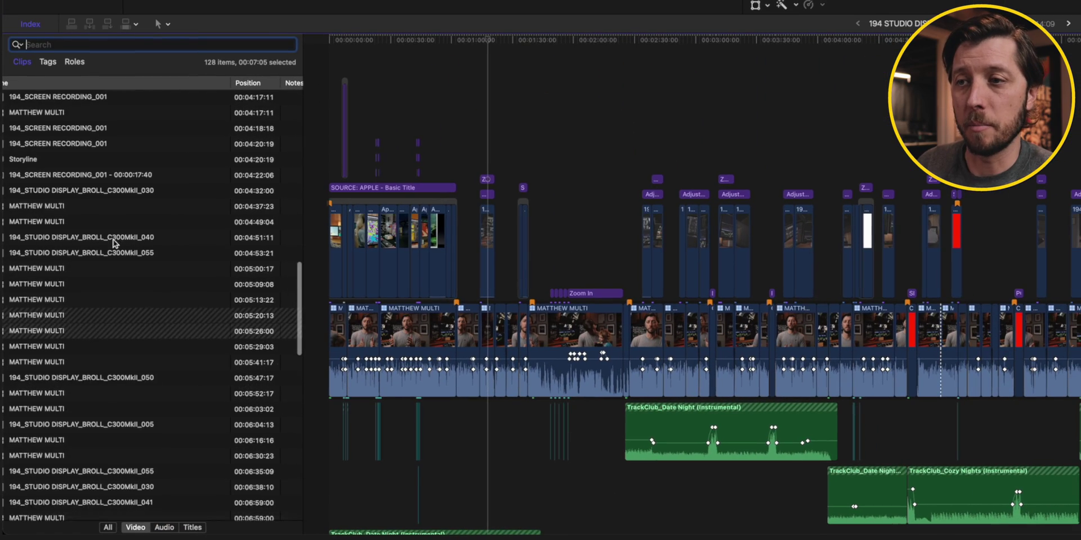
scroll(85, 245, right, 1)
scroll(48, 247, left, 2)
scroll(47, 246, down, 8)
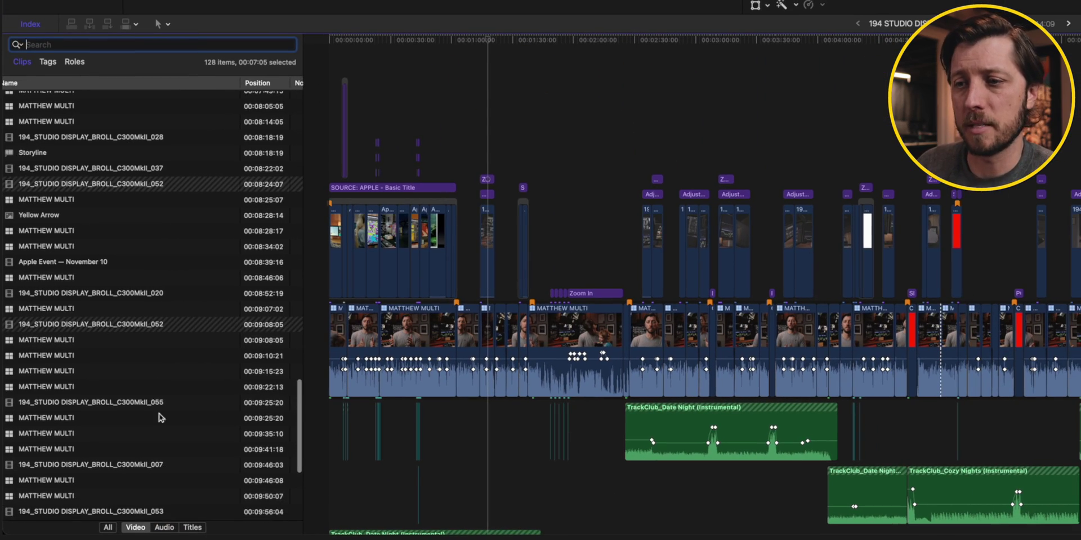
click(165, 528)
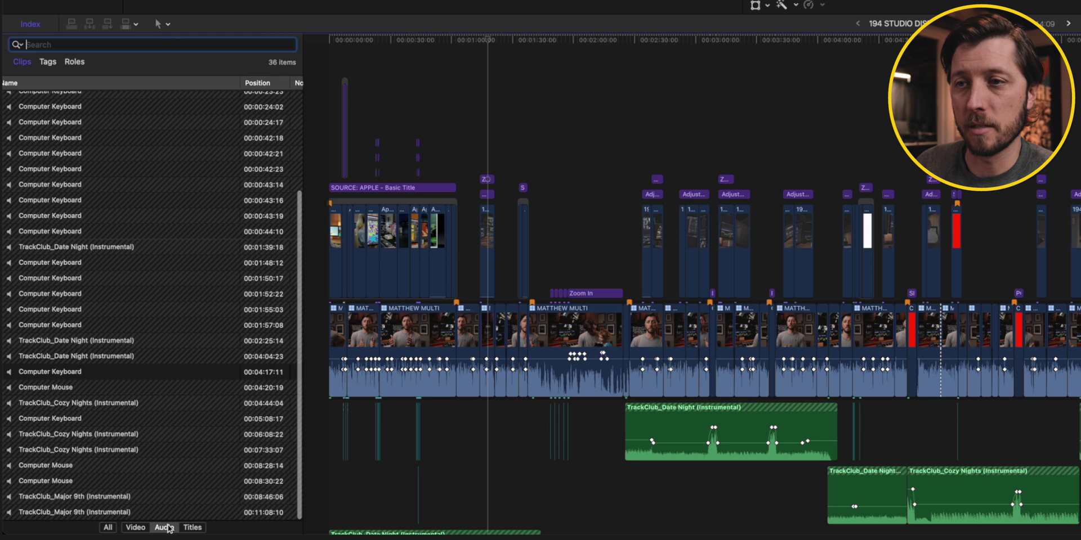
scroll(135, 343, up, 1)
scroll(135, 343, down, 3)
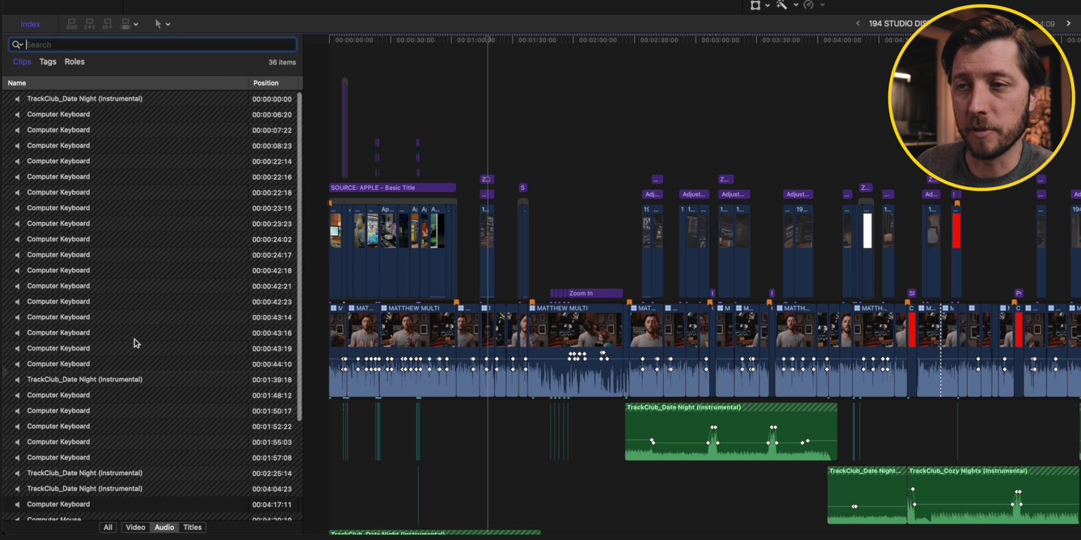
scroll(113, 322, left, 1)
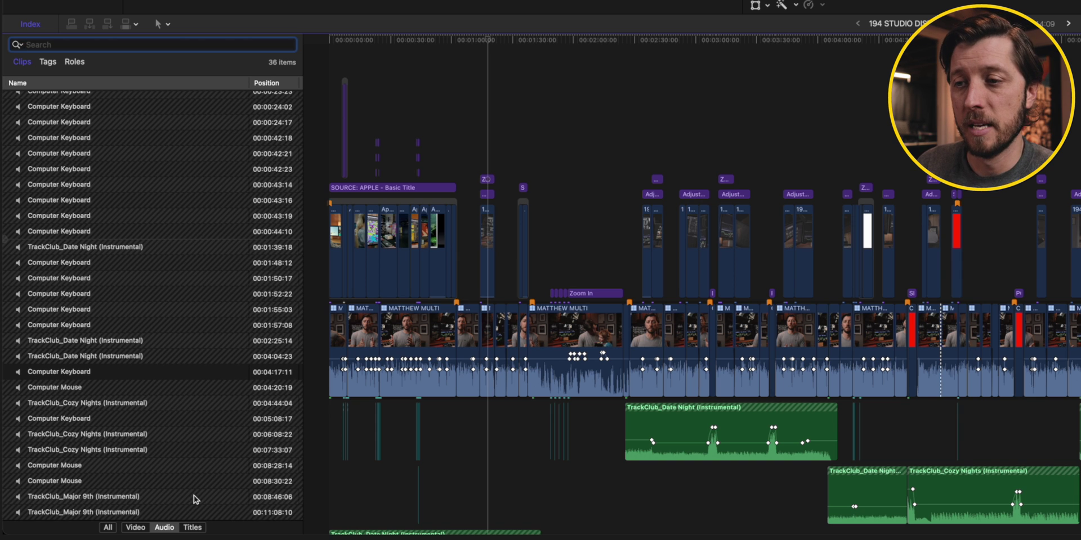
Filter the timeline index to titles, search for the name used in the "This is…" Basic Title, and jump to that title.
click(194, 528)
scroll(167, 359, up, 5)
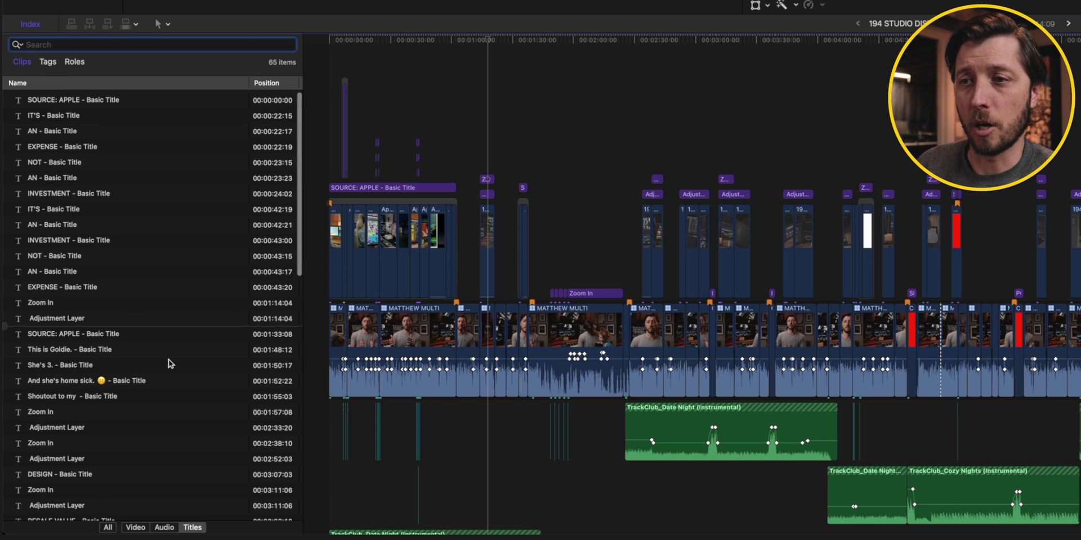
scroll(168, 359, down, 3)
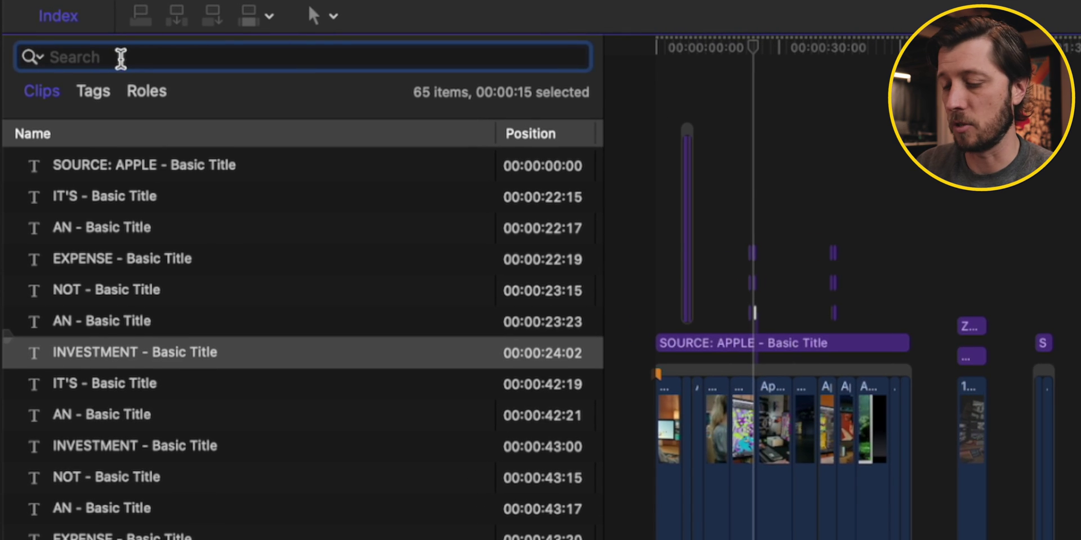
text(goldie)
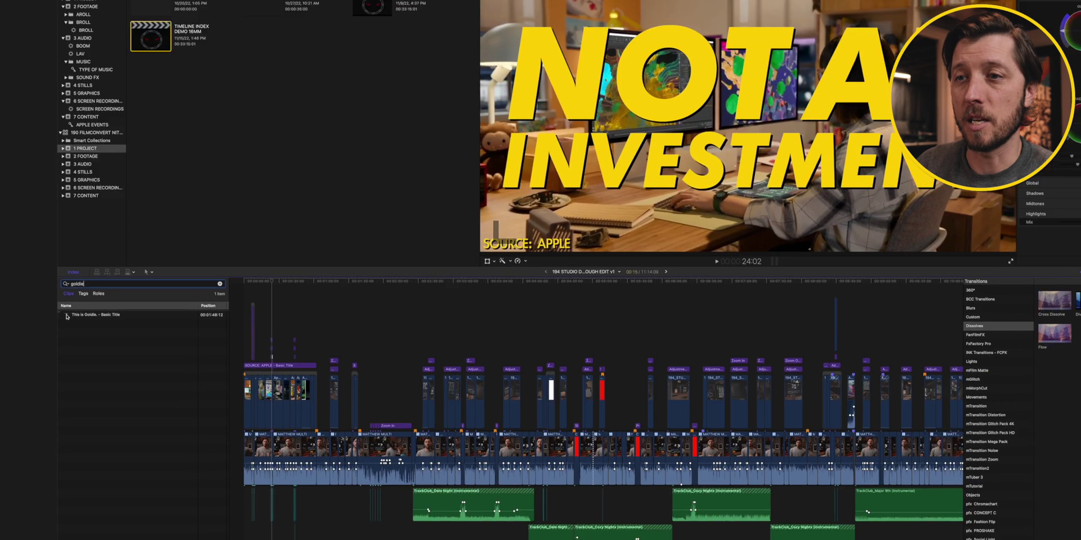
click(33, 169)
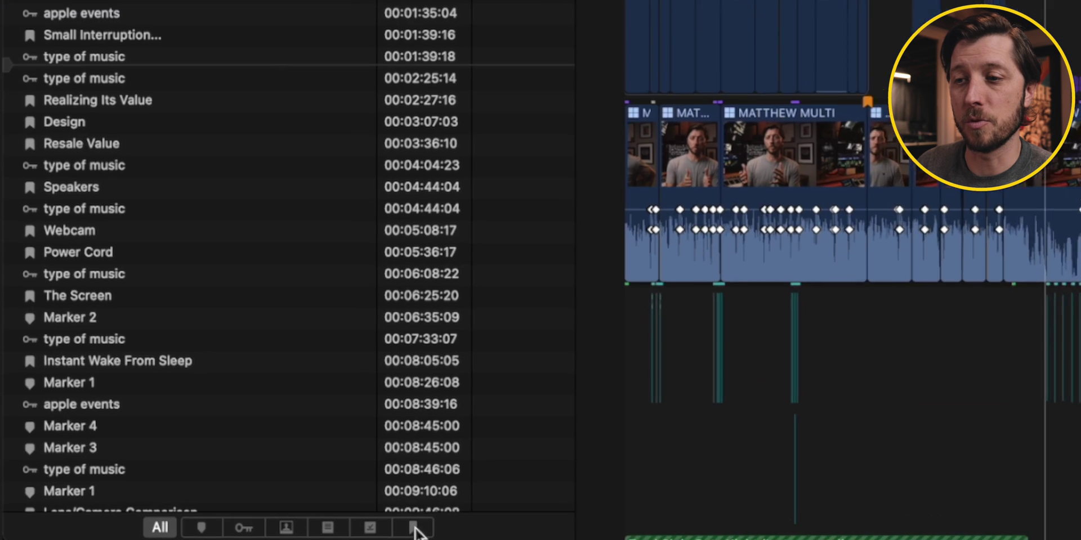
Filter the timeline index tags to chapter markers and jump to the Intro chapter.
click(414, 528)
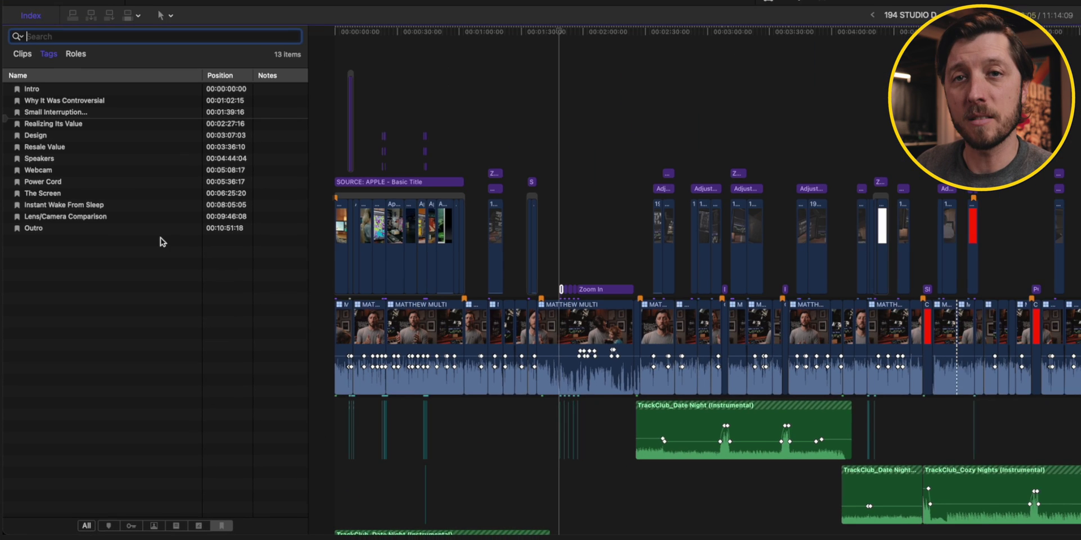
click(63, 97)
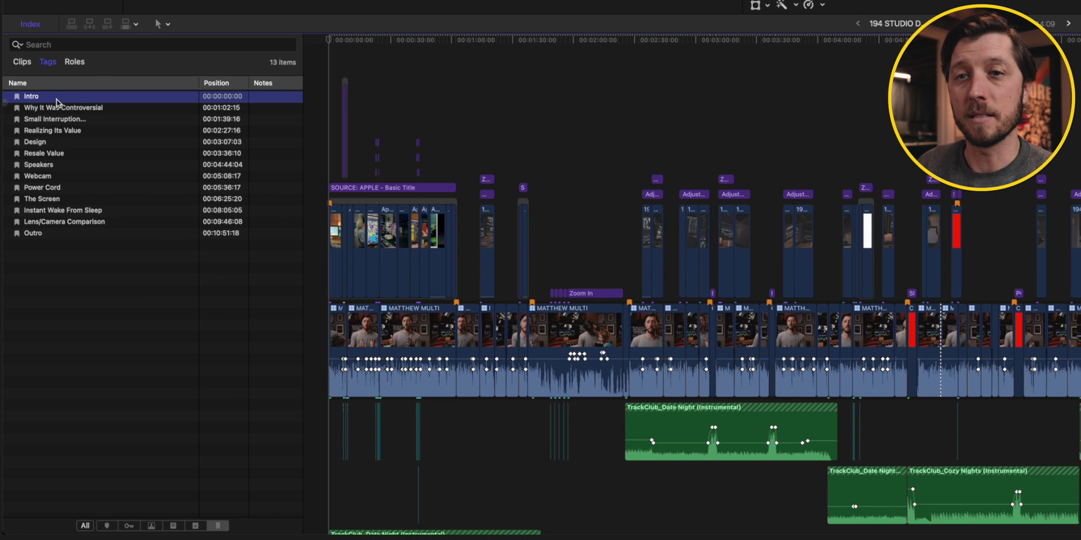
Jump through the Why It Was Controversial, Resale Value and Power Cord chapters from the timeline index.
click(59, 109)
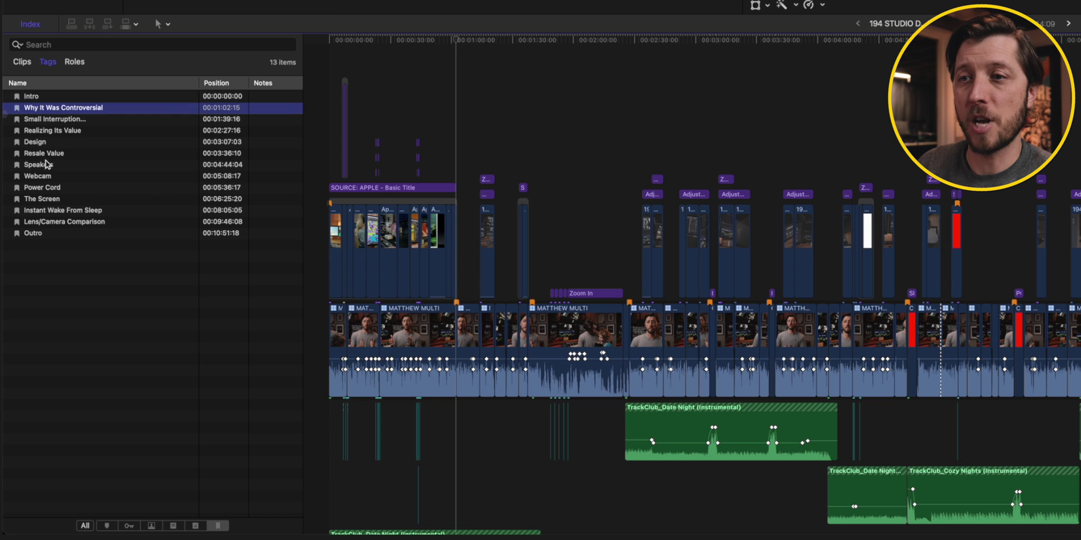
click(46, 156)
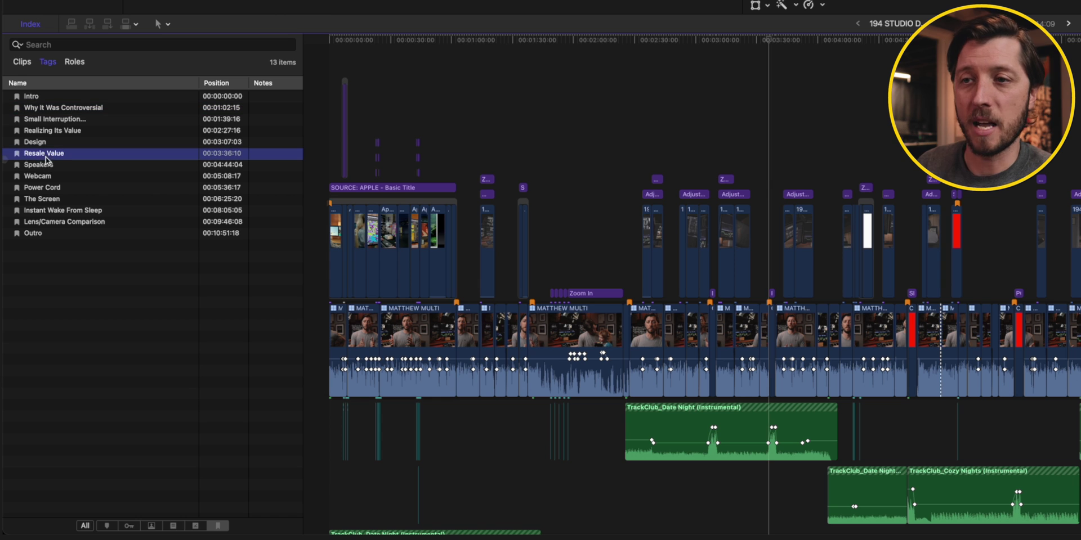
click(57, 189)
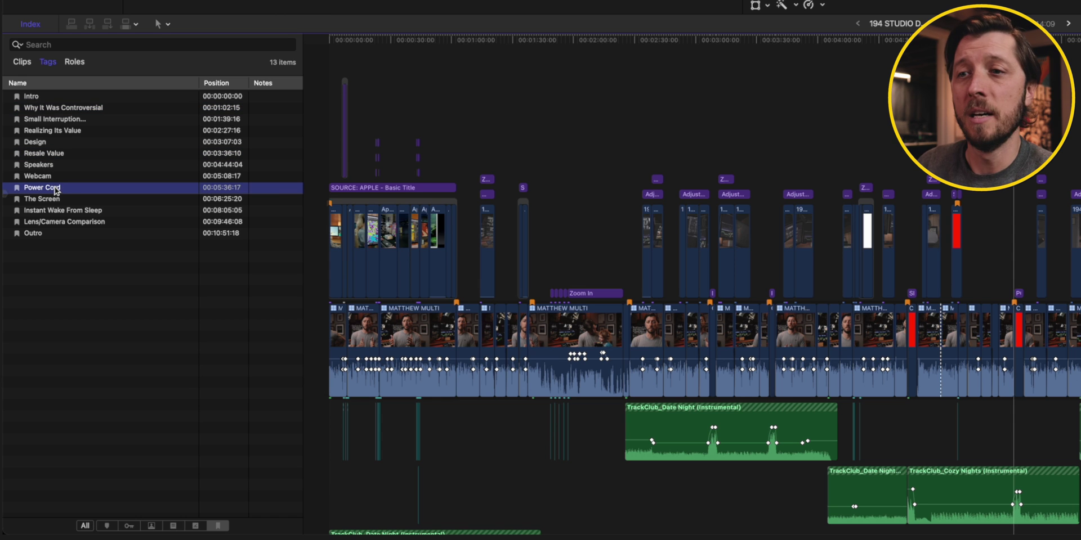
click(1013, 248)
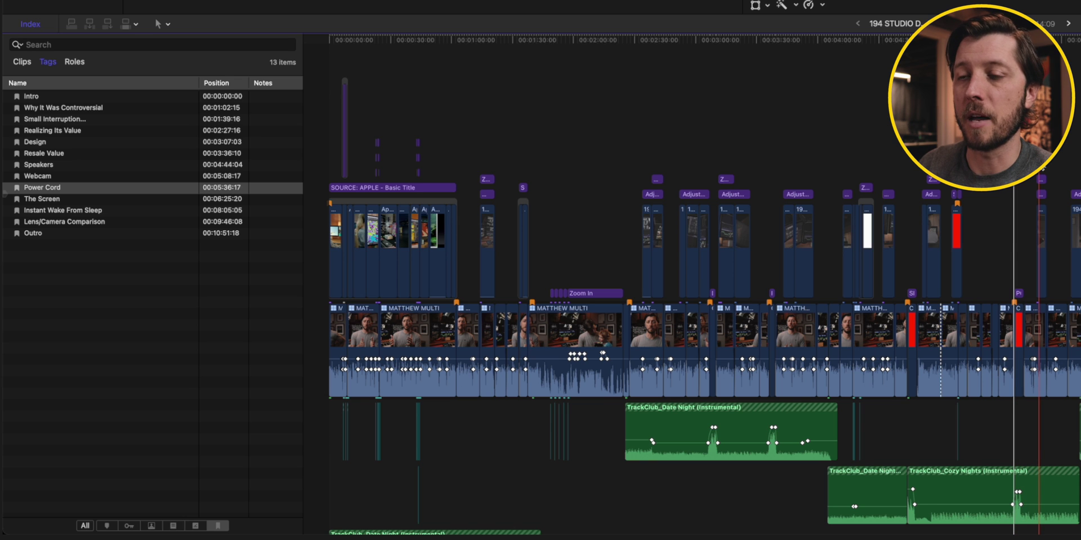
Filter the timeline index tags to standard markers, then to keywords, and jump through several "apple events" clips.
click(107, 525)
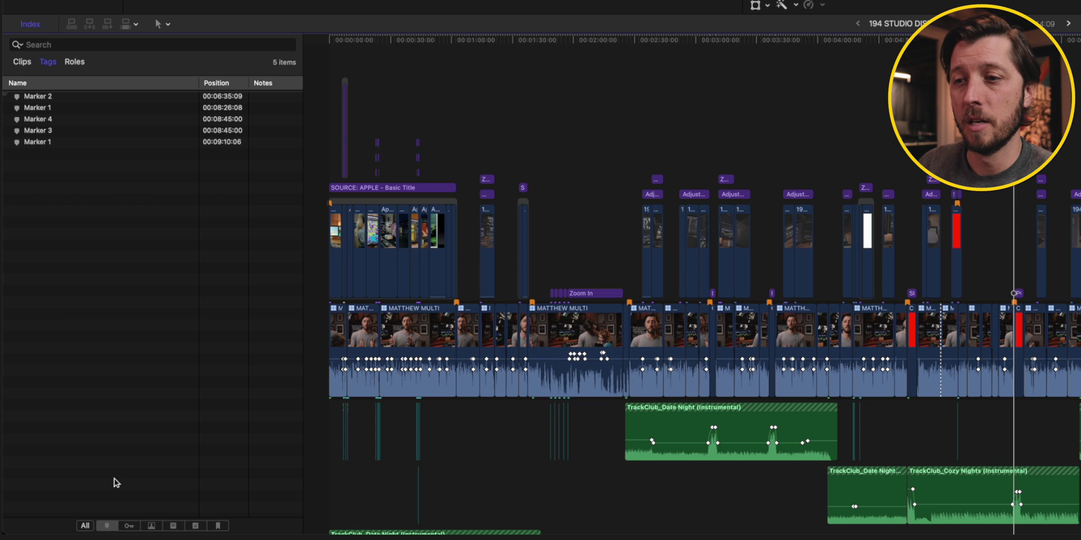
click(130, 526)
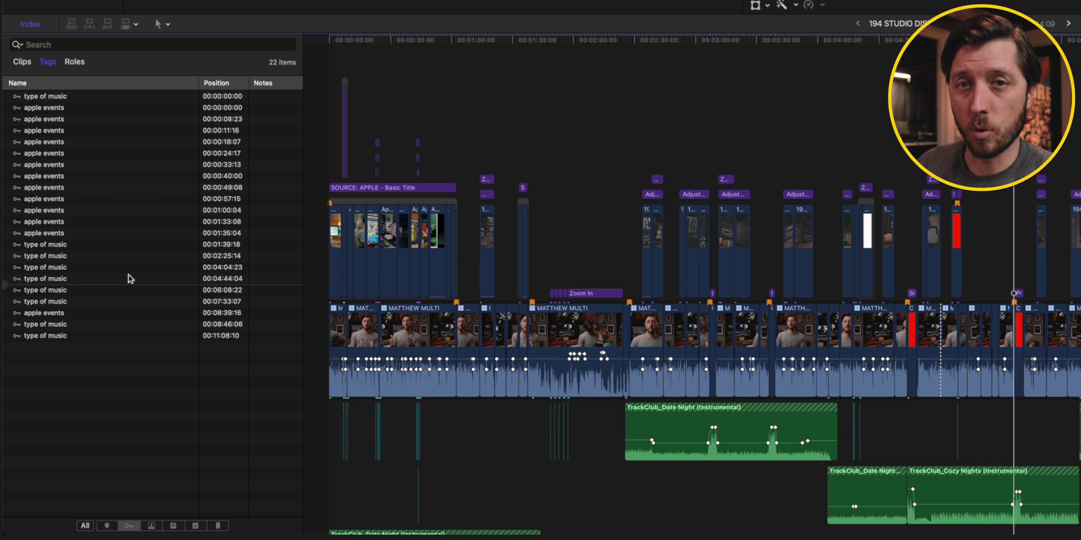
click(54, 112)
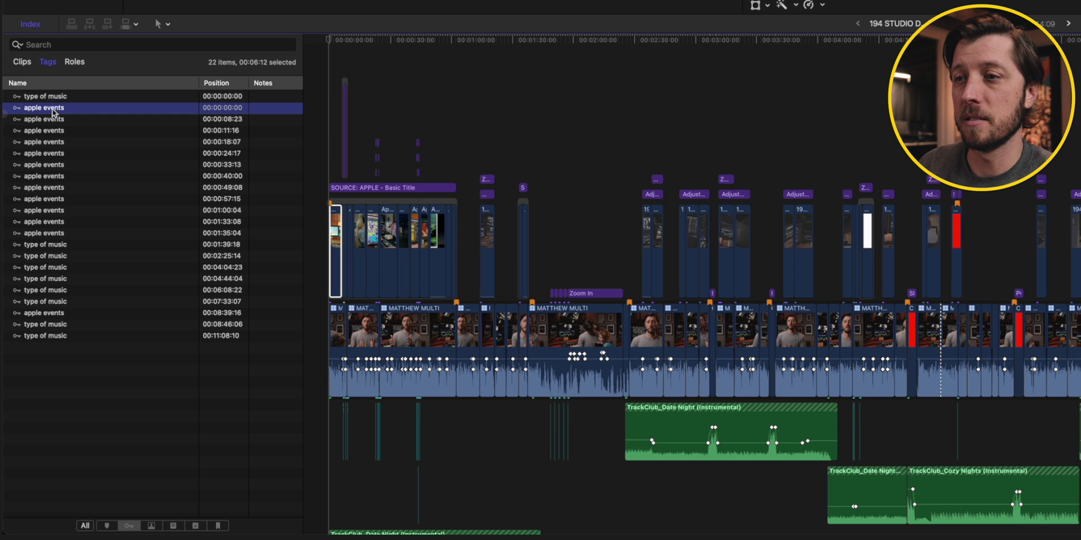
click(54, 118)
click(56, 134)
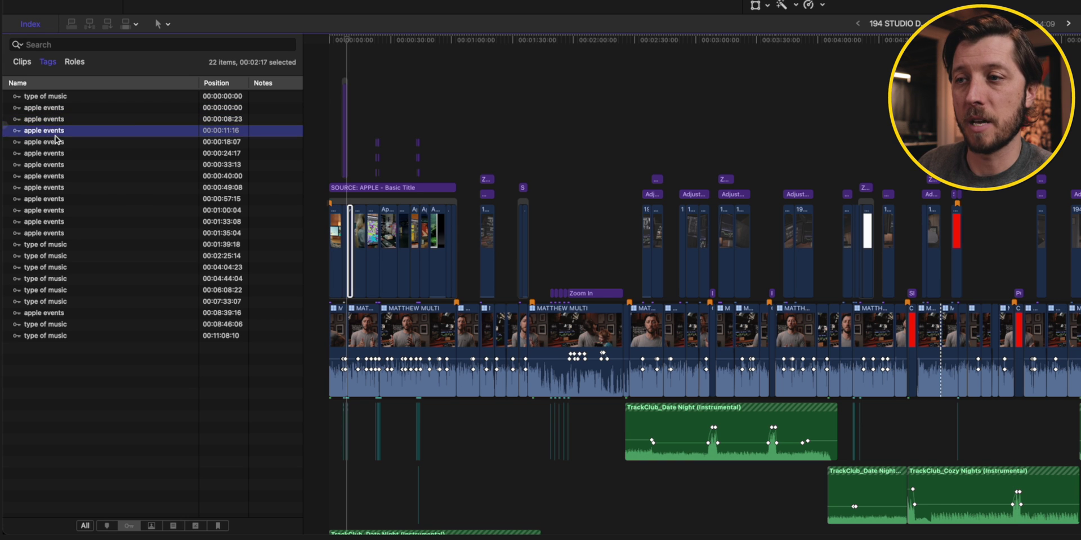
click(56, 155)
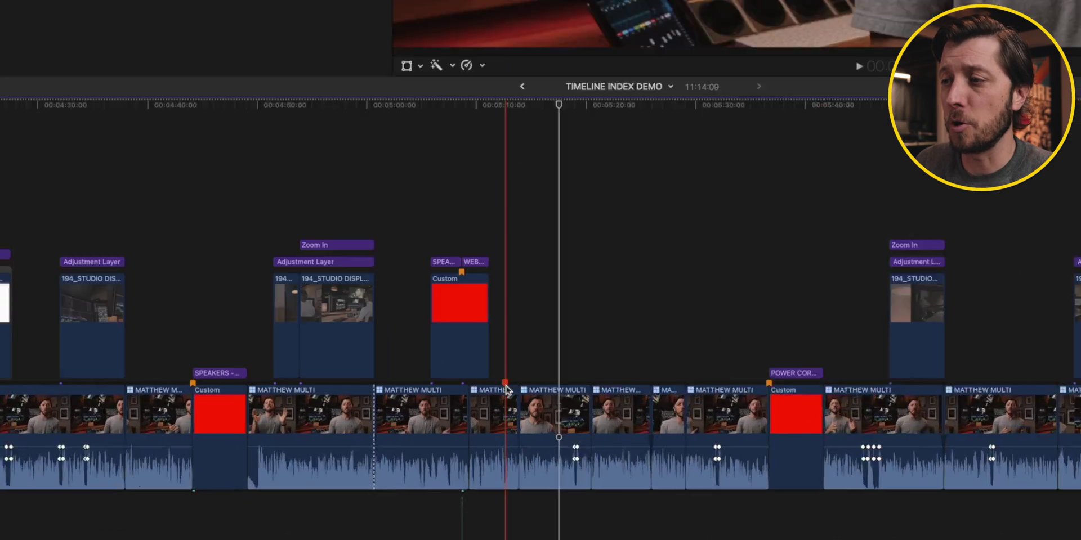
Open the red to-do marker, filter the index to incomplete to-dos, and jump between "Slow Push In Here" and "Come back in the close angle".
double_click(504, 384)
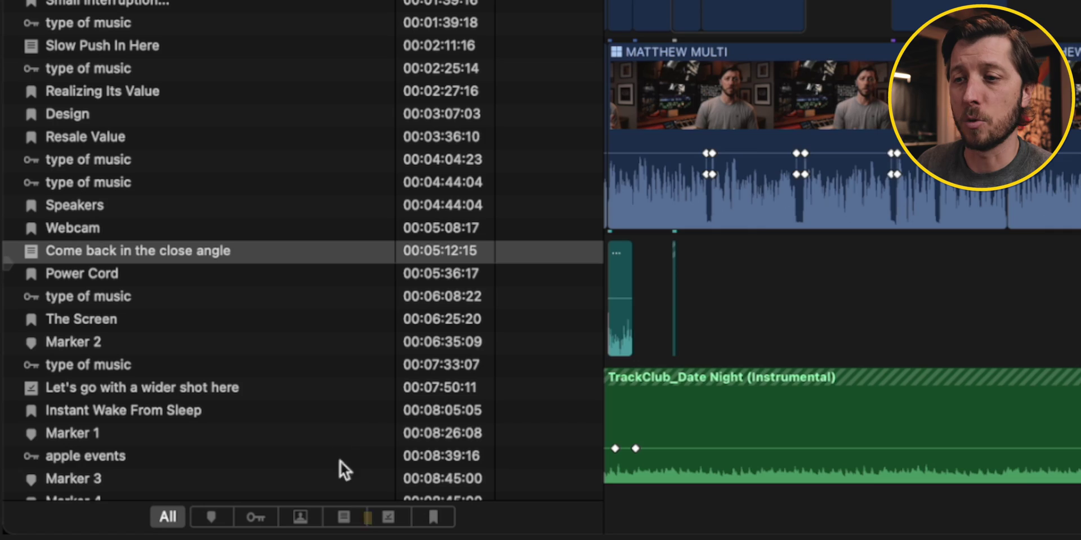
click(346, 517)
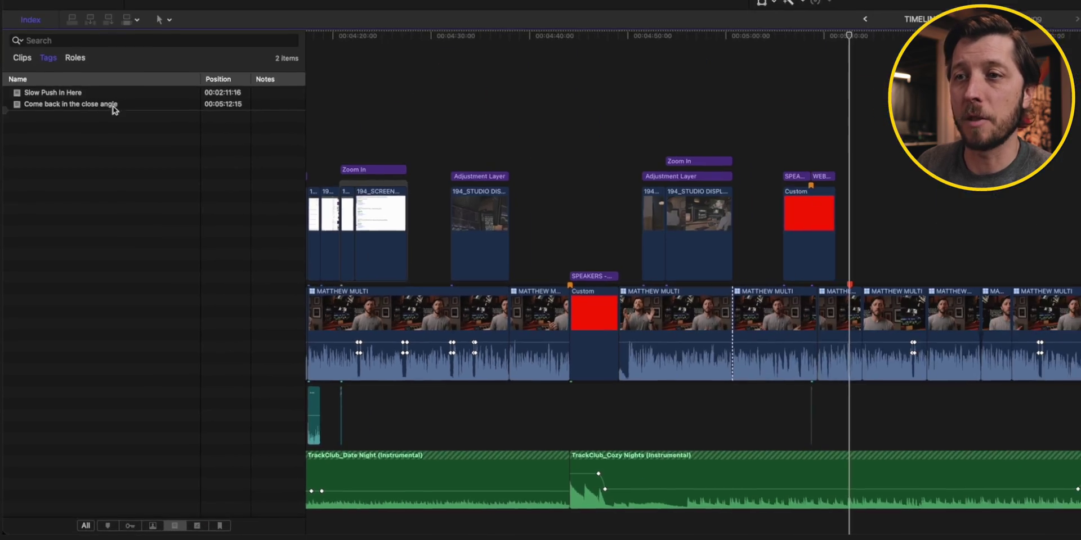
click(109, 97)
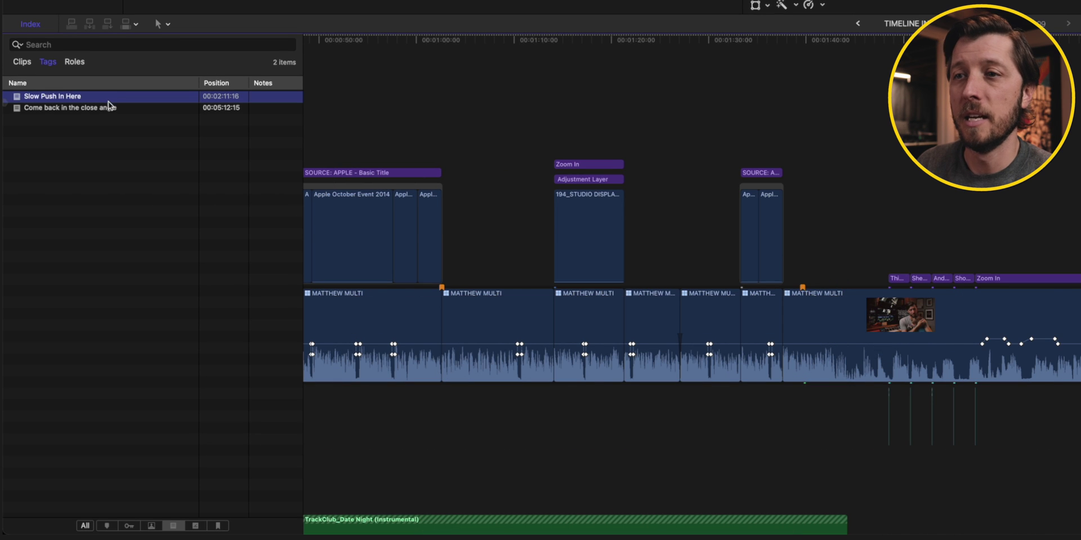
click(108, 109)
click(106, 97)
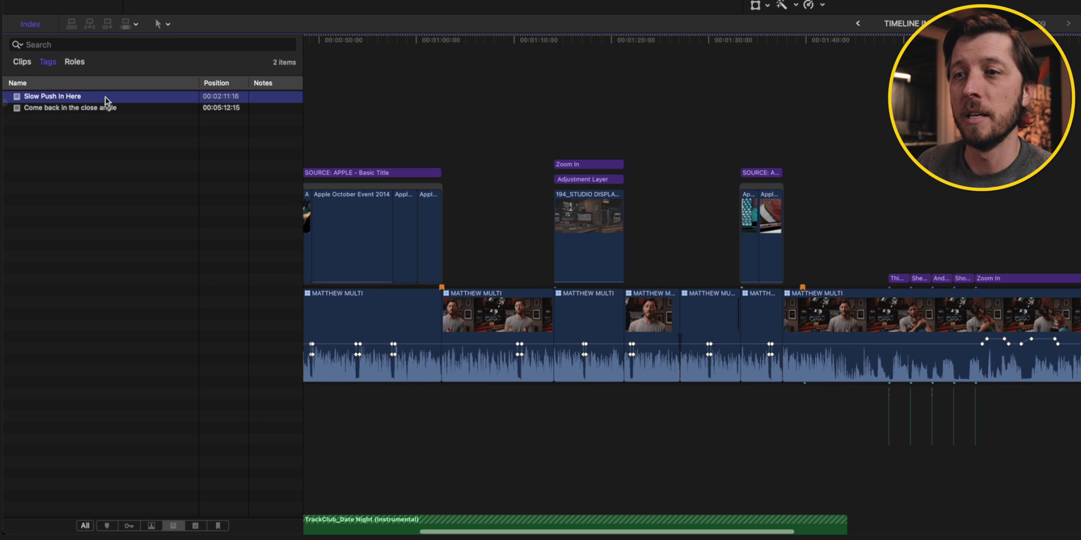
click(90, 112)
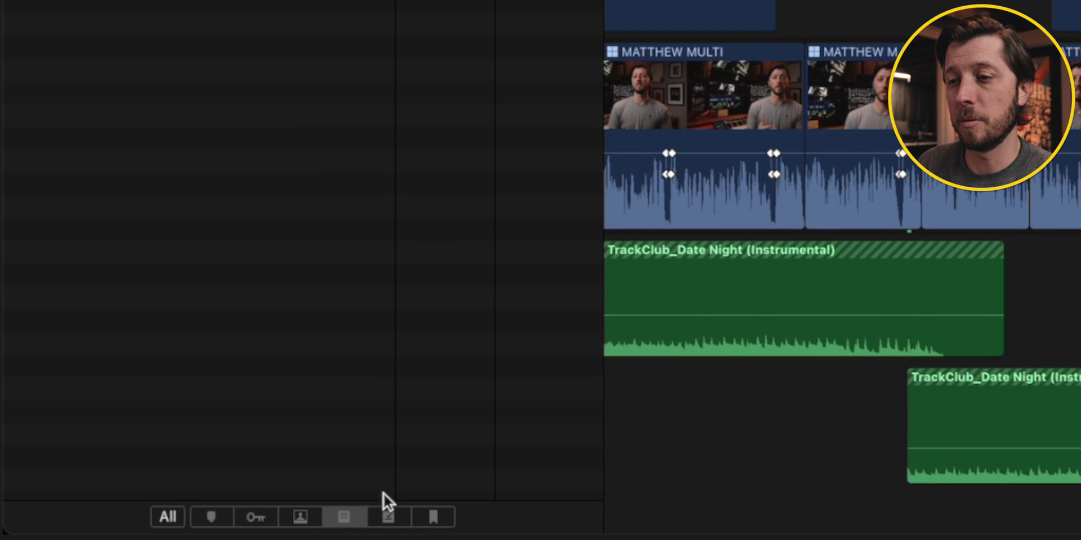
Filter the timeline index tags to completed to-dos and jump to "Let's go with a wider shot here".
click(389, 513)
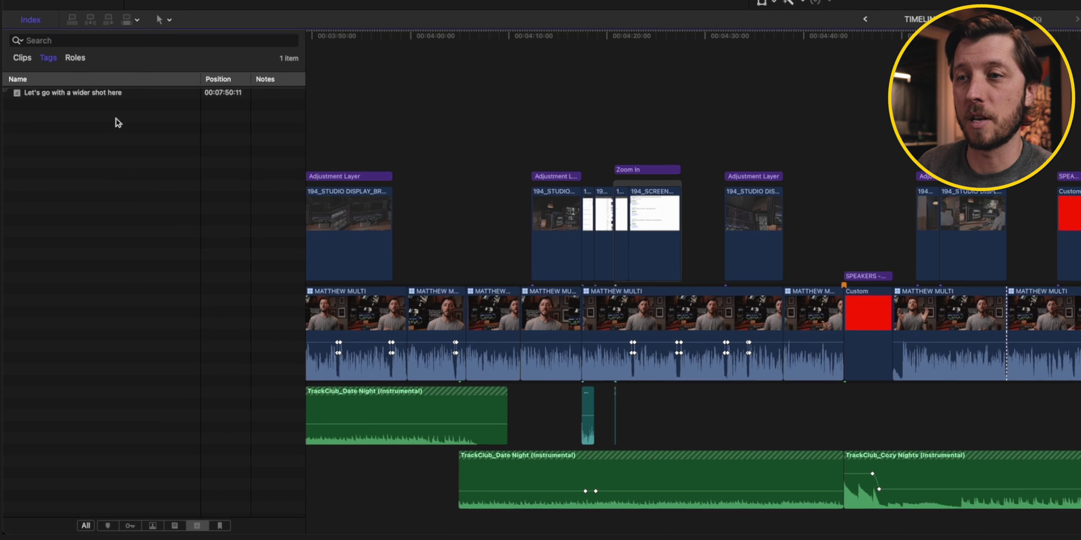
click(114, 96)
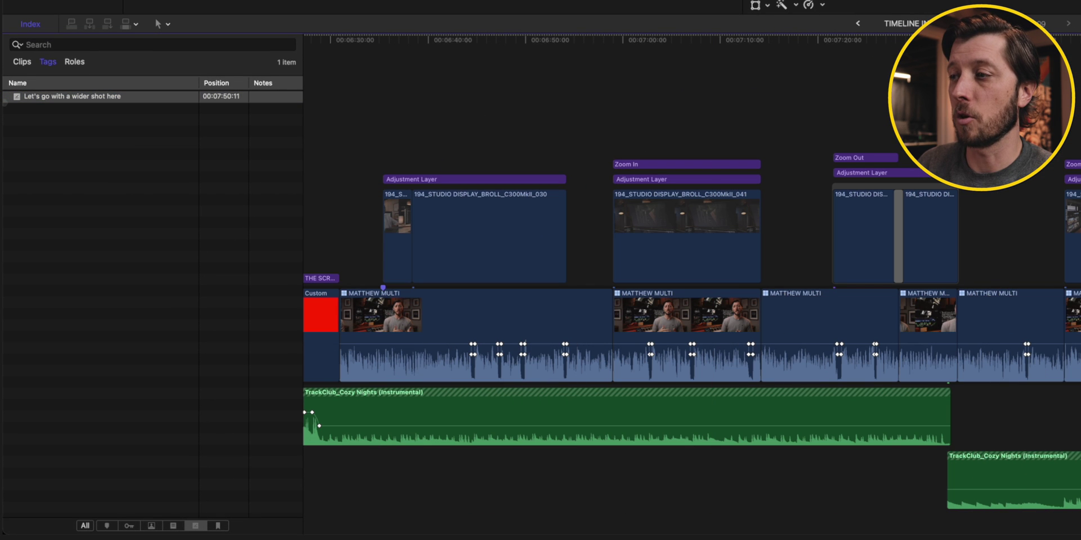